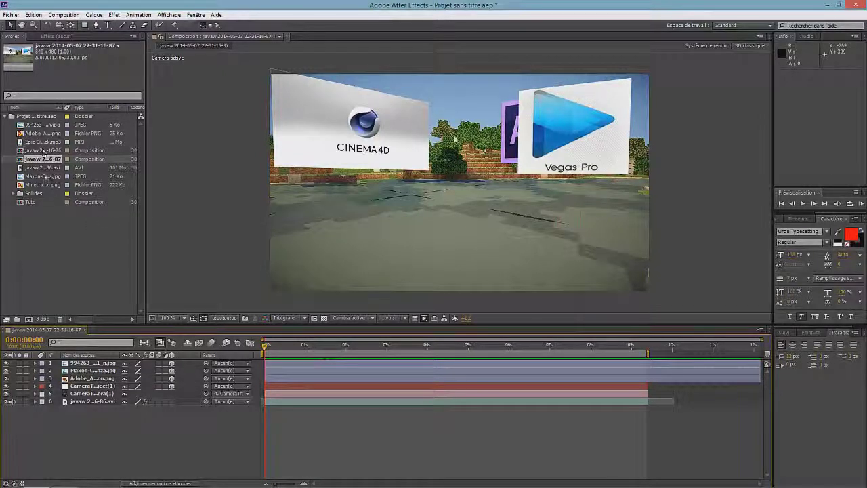
Open the empty 840 x 480, 30 fps Tuto composition in the viewer and timeline.
right_click(51, 258)
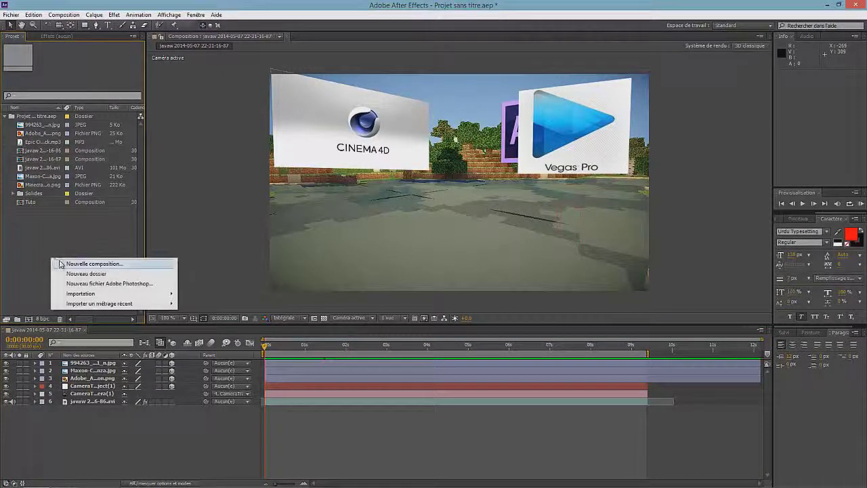
left_click(31, 202)
double_click(30, 202)
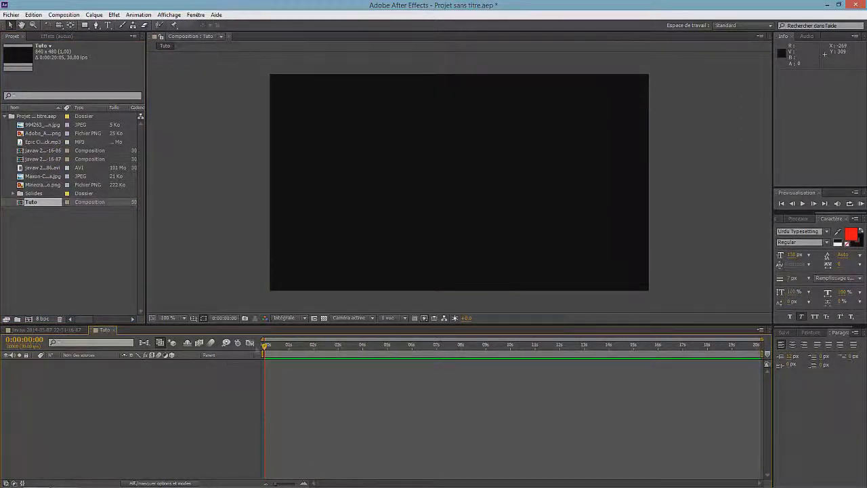
left_click(485, 344)
left_click(118, 15)
left_click(119, 17)
right_click(127, 381)
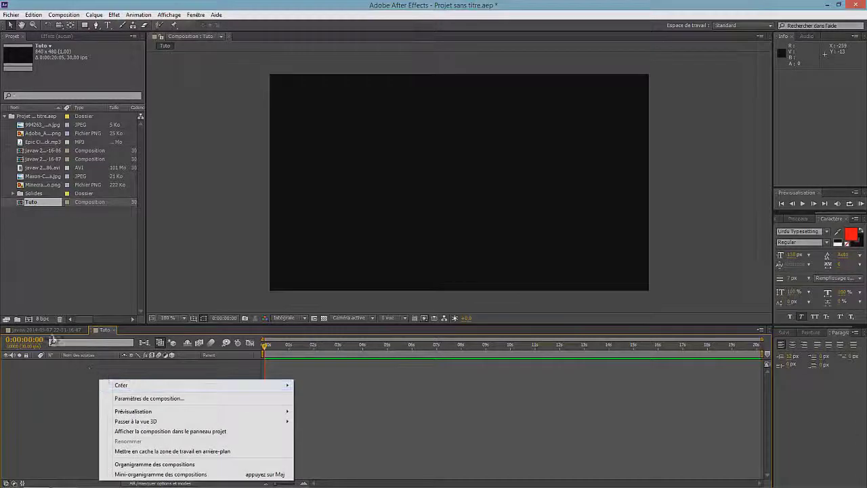
left_click(48, 330)
left_click(102, 330)
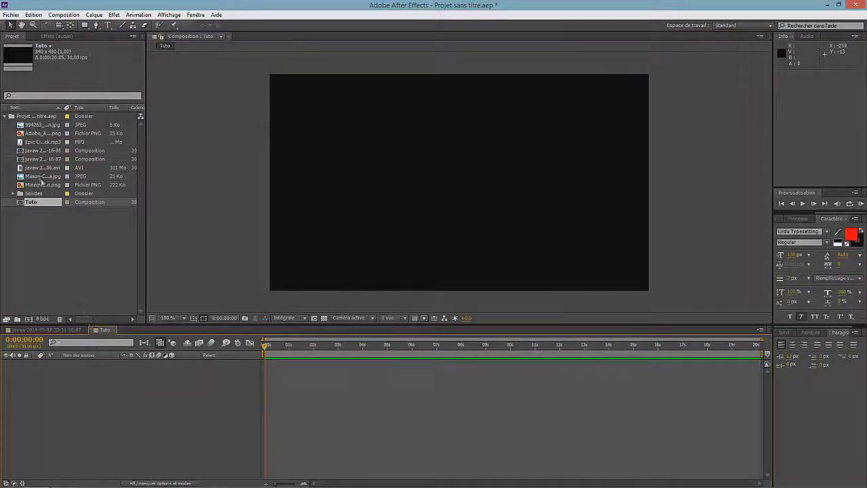
Select the Minecraft logo, Maxon Cinema 4D and third logo images together in the Project panel.
left_click(40, 185)
left_click(40, 176)
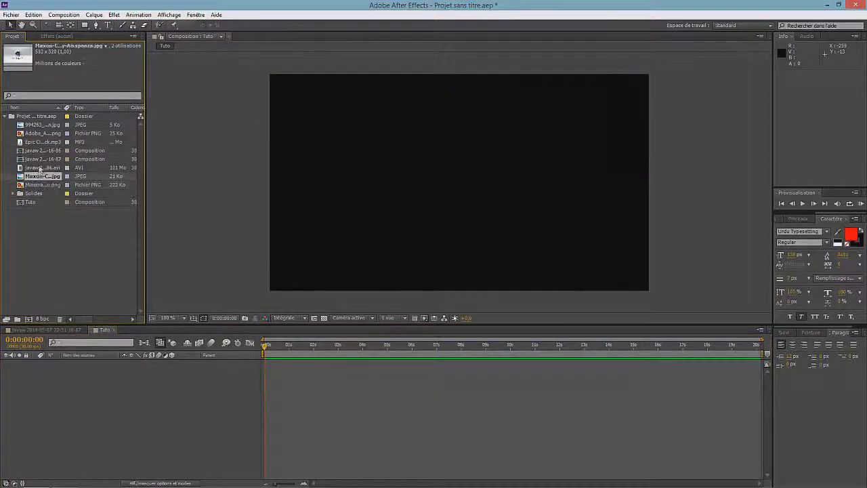
left_click(34, 185, "shift")
left_click(41, 126, "ctrl")
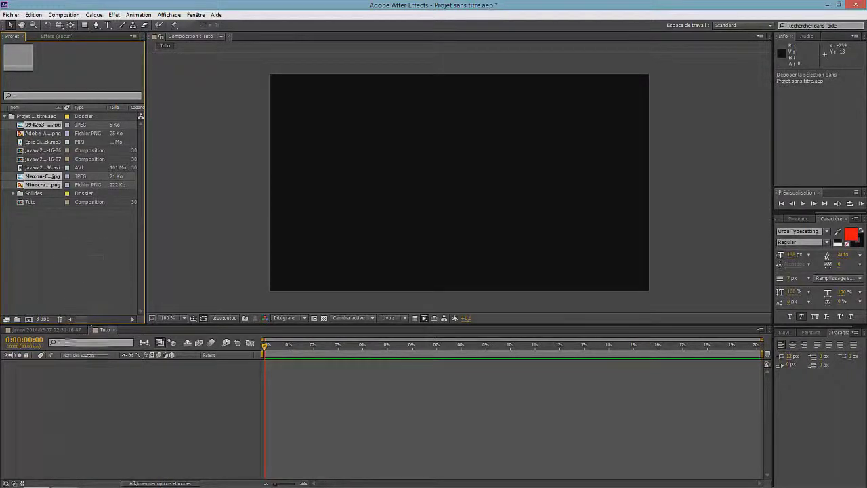
Add the three logo images to Tuto as layers and turn off all three eye switches.
left_click_drag(39, 126, 100, 383)
left_click(185, 405)
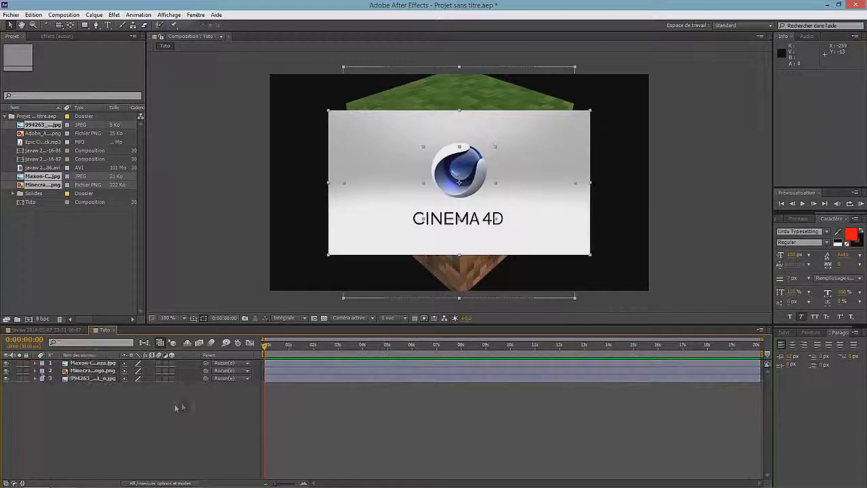
left_click(84, 378)
left_click(90, 363, "ctrl")
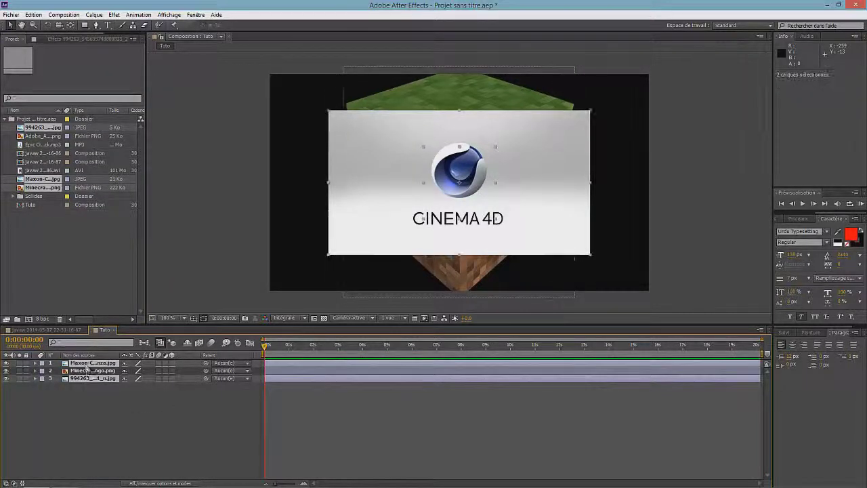
left_click(87, 371, "ctrl")
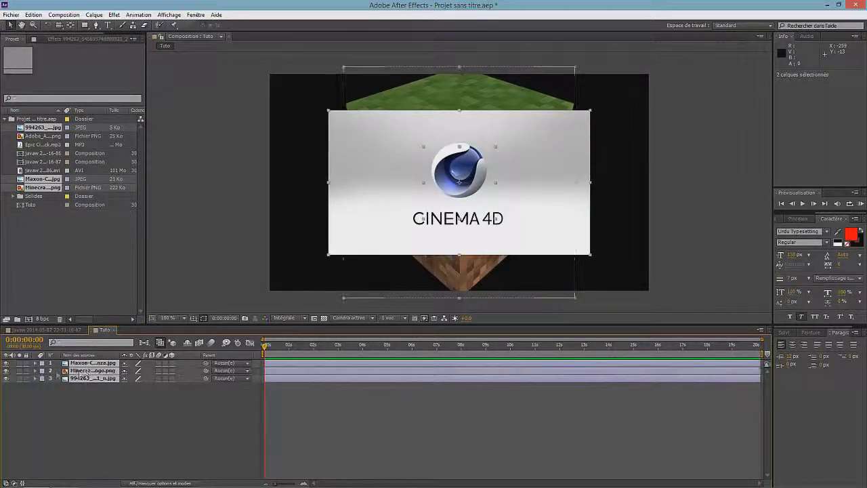
left_click(6, 371)
left_click(49, 393)
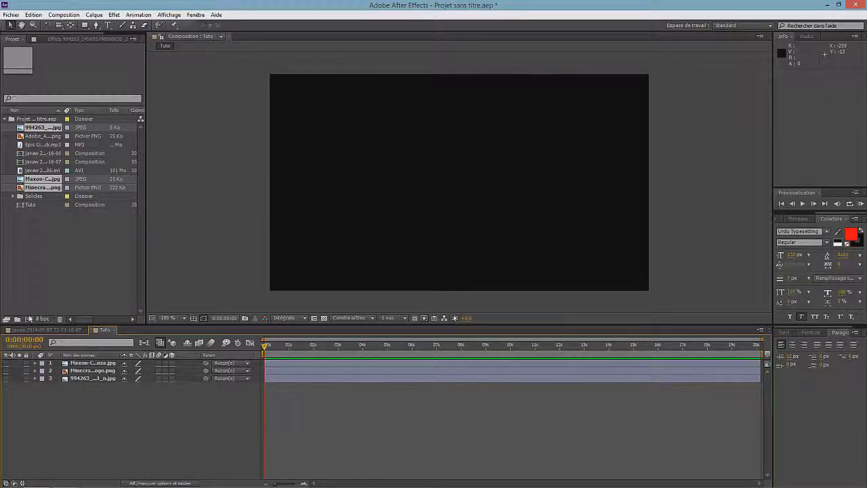
Check the finished javaw composition, return to Tuto, and select the javaw gameplay AVI.
left_click(31, 331)
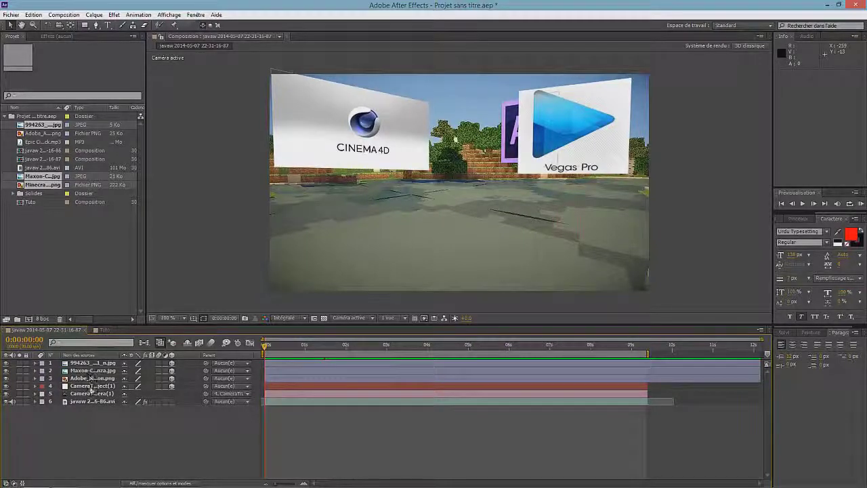
key("shift+period")
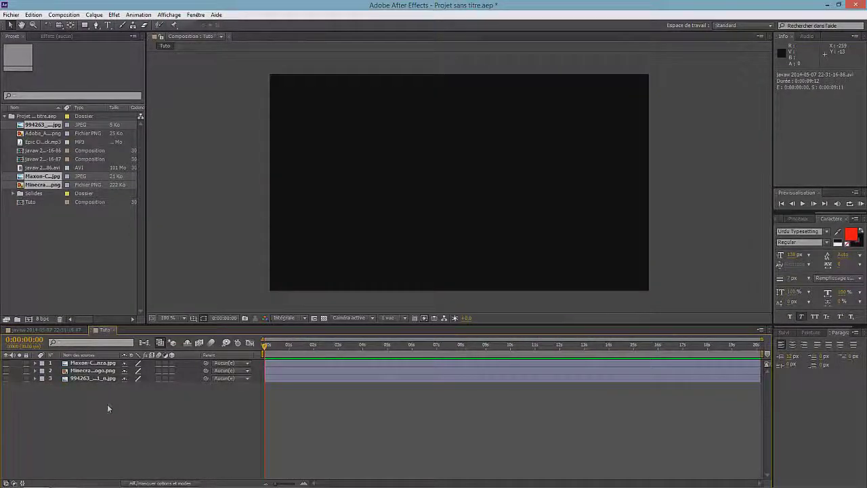
left_click(64, 226)
left_click(35, 133)
left_click(36, 142)
left_click(37, 150)
left_click(37, 158)
left_click(37, 167)
Add the javaw gameplay AVI to Tuto and slide it so the chat-overlay opening is skipped.
left_click_drag(42, 173, 96, 391)
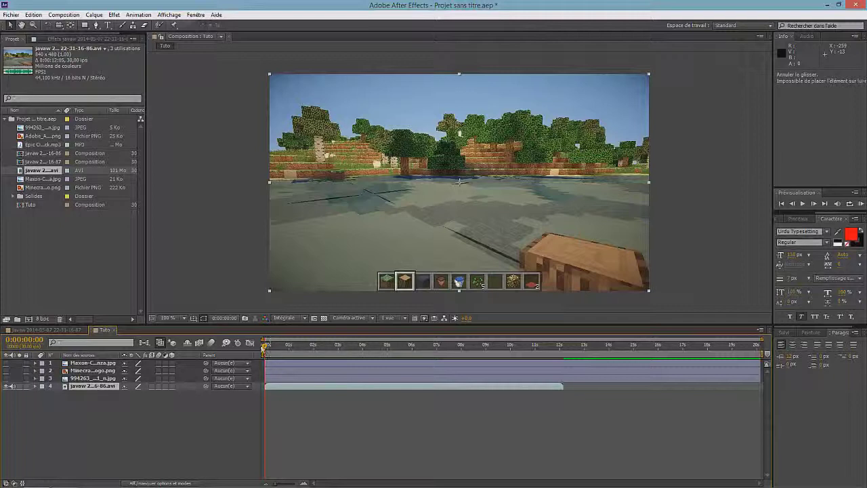
key("space")
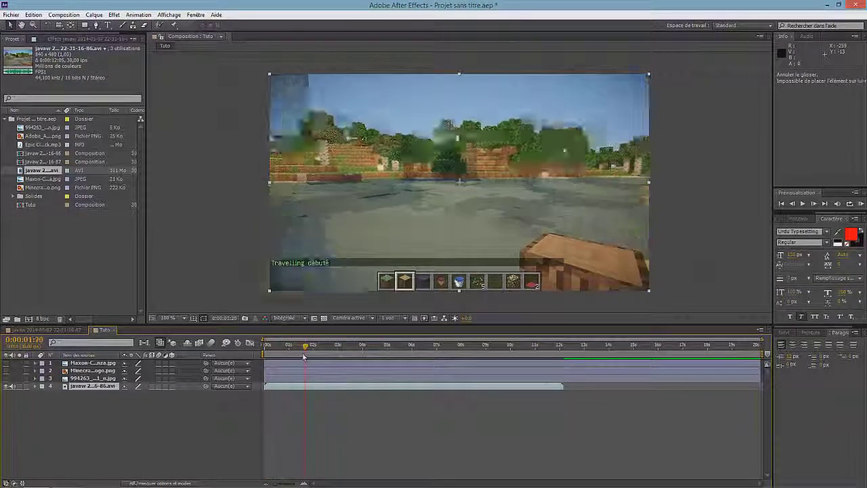
left_click(284, 351)
left_click_drag(285, 352, 317, 354)
mouse_move(265, 385)
left_mouse_down()
mouse_move(317, 386)
mouse_move(279, 387)
left_mouse_up()
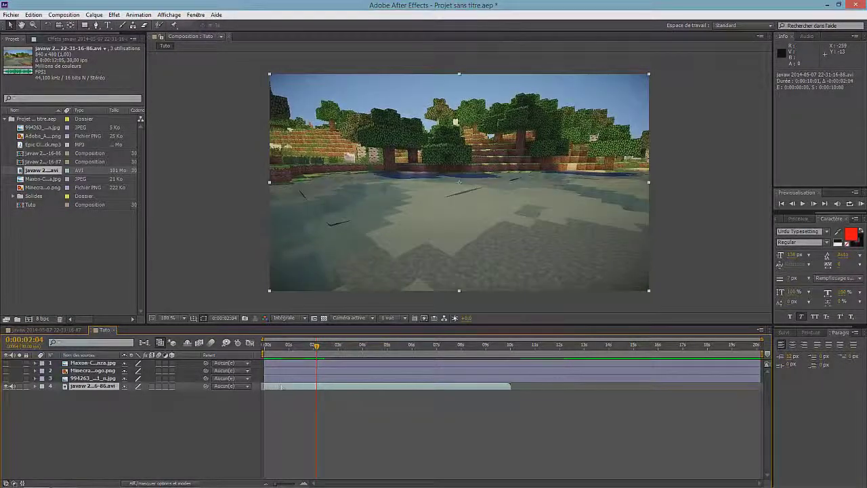
Trim the footage's out-point to 0:00:09:10 and return the current time to the start.
left_click_drag(316, 345, 494, 344)
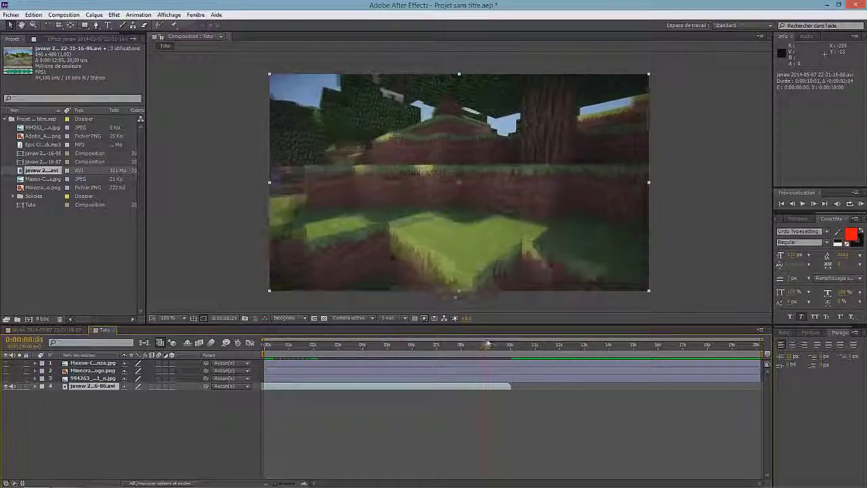
left_click_drag(494, 344, 496, 344)
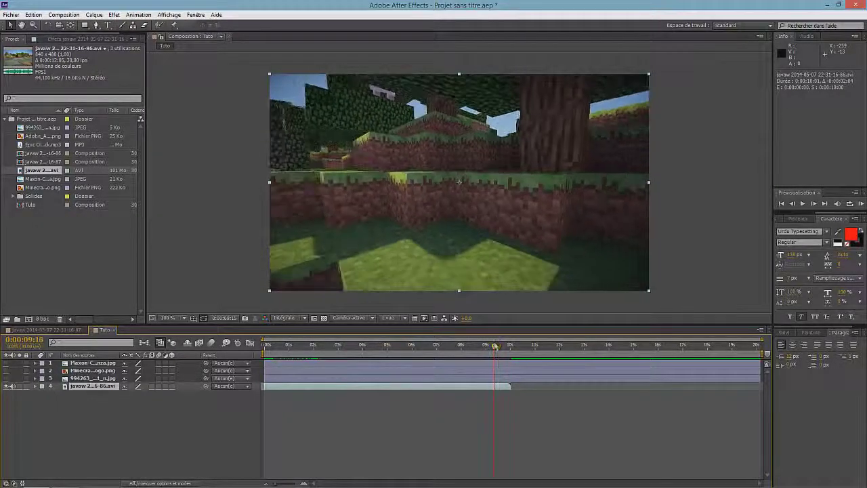
left_click_drag(509, 386, 495, 386)
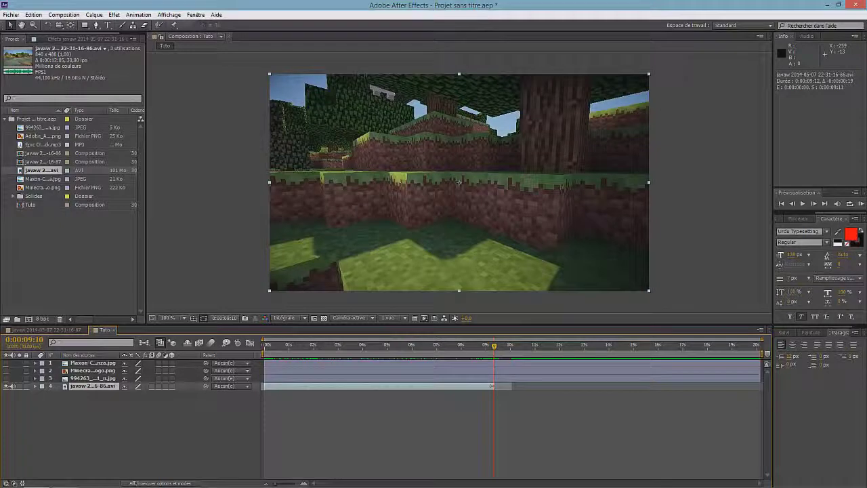
left_click_drag(485, 346, 434, 347)
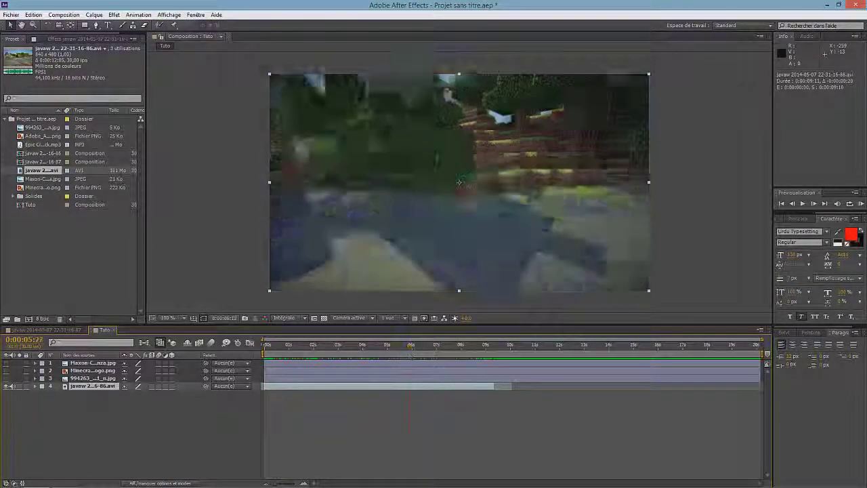
key("Home")
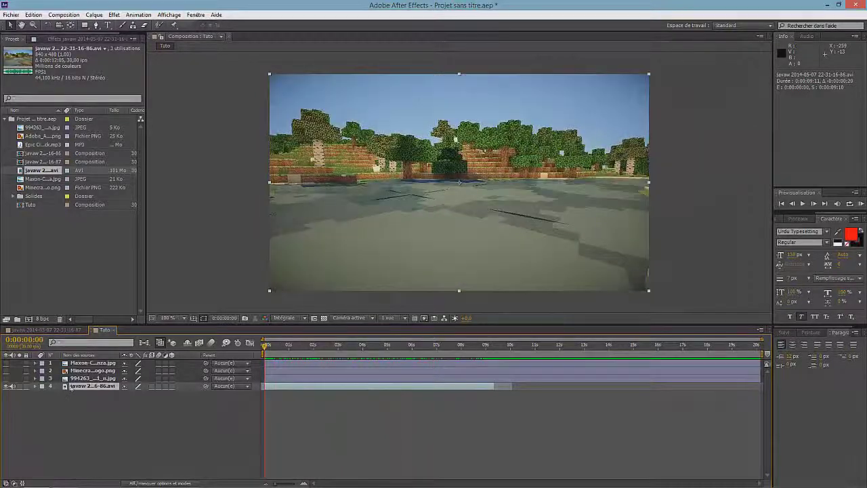
left_click(116, 15)
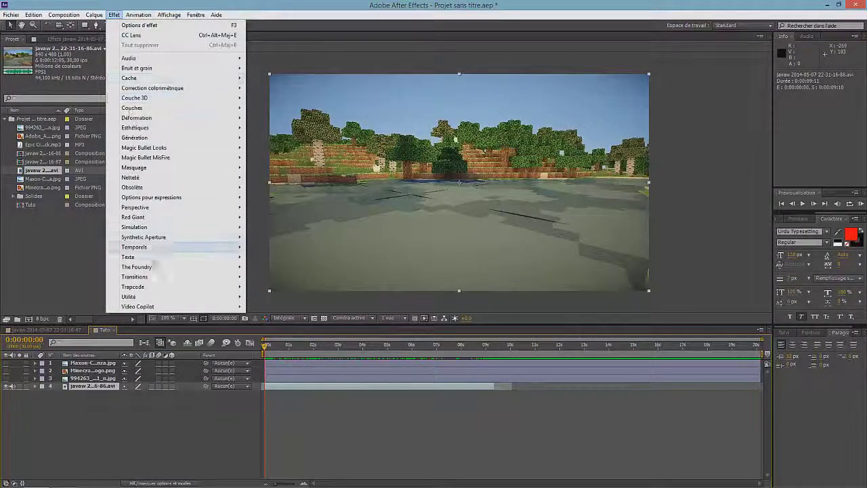
Apply The Foundry CameraTracker (1.0) to the footage and track features forward from frame 0.
mouse_move(153, 269)
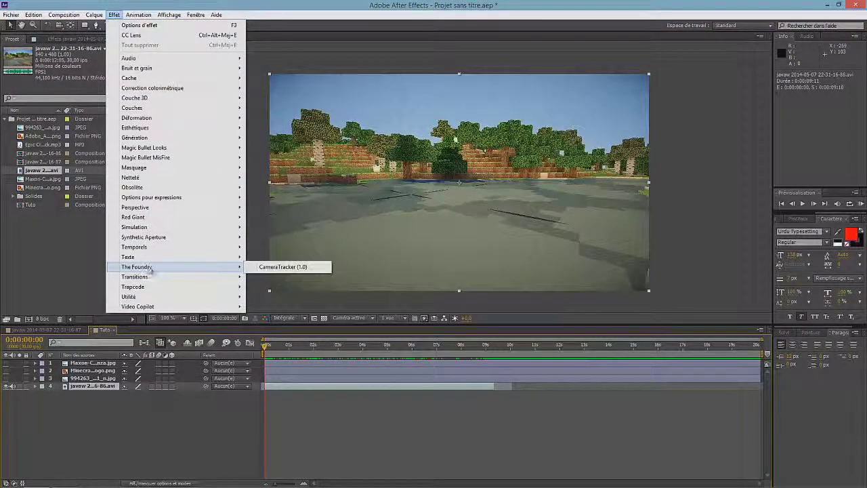
left_click(274, 267)
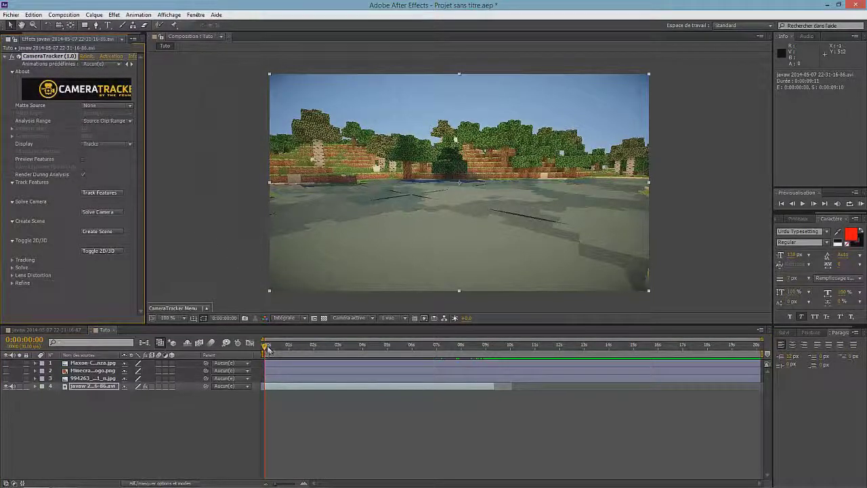
left_click(289, 346)
left_click_drag(323, 357, 431, 356)
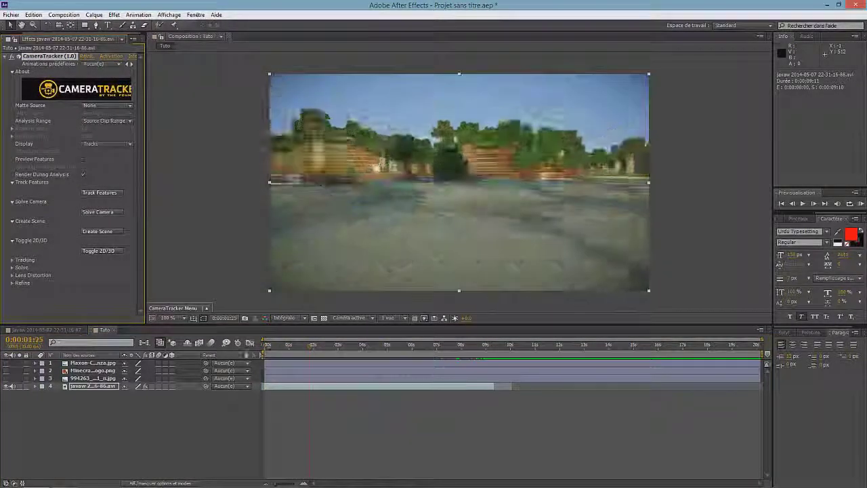
key("Home")
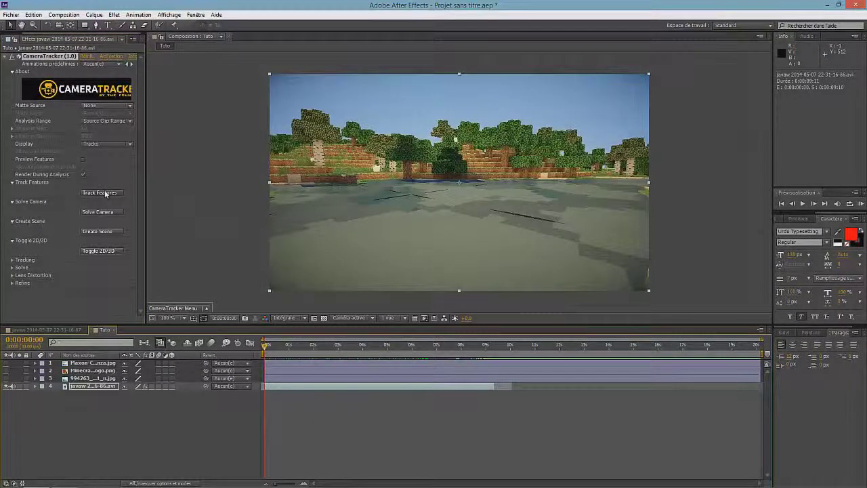
left_click(105, 194)
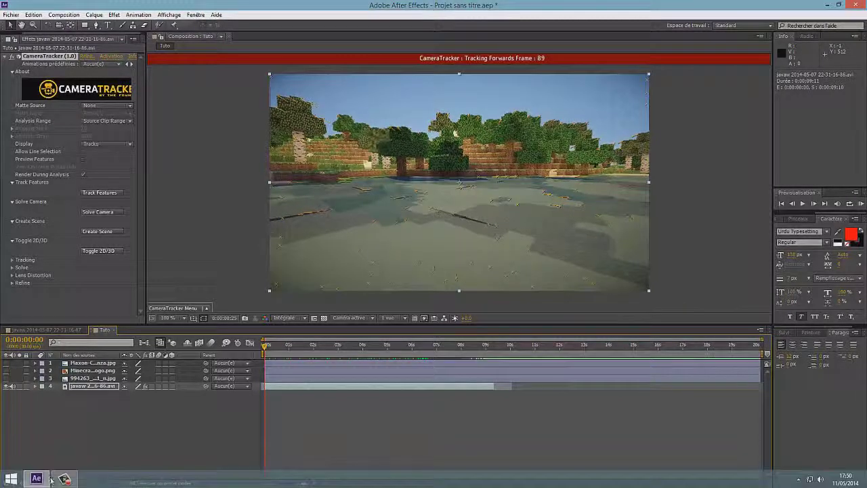
Solve the camera from frame 0 (29 keyframes, 0.91-pixel error) and close the Solved report.
left_click(63, 483)
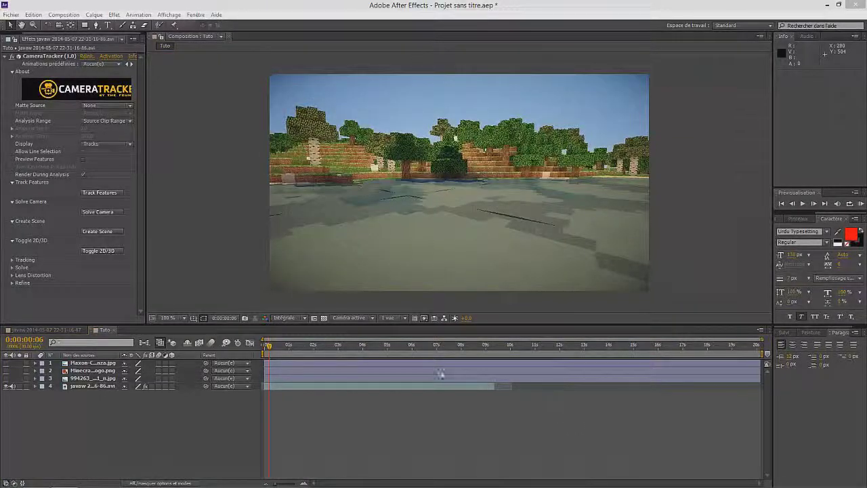
left_click_drag(269, 347, 257, 352)
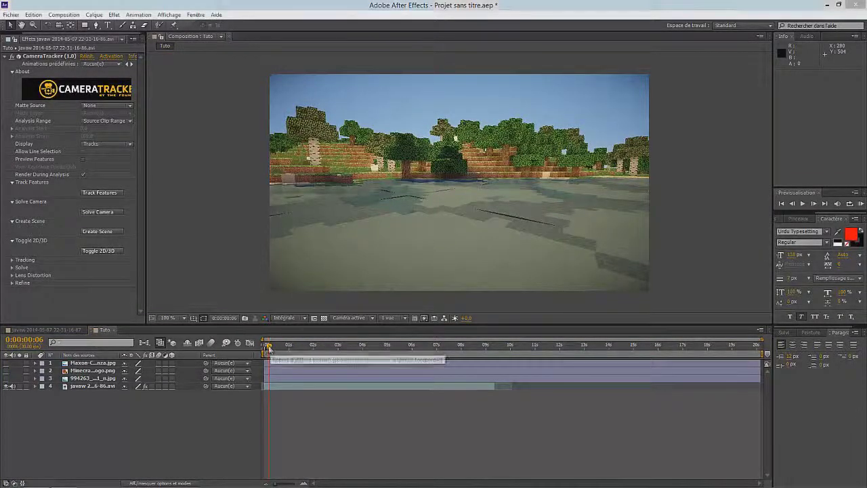
left_click(99, 212)
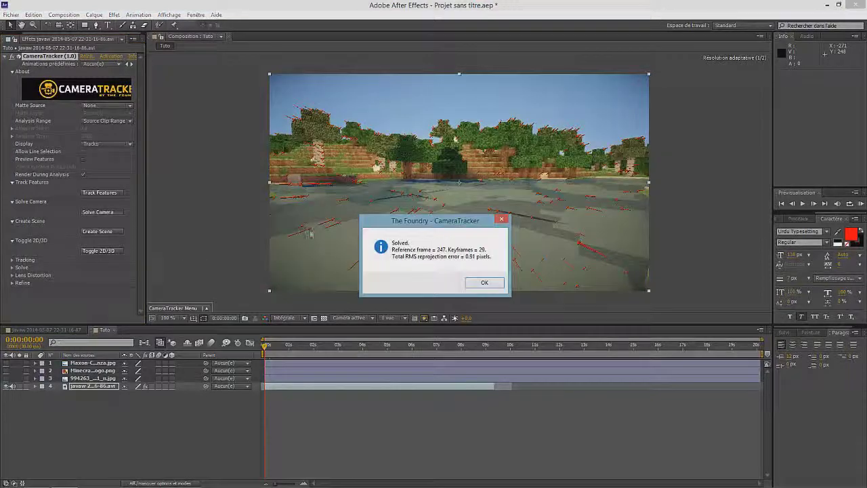
left_click(485, 282)
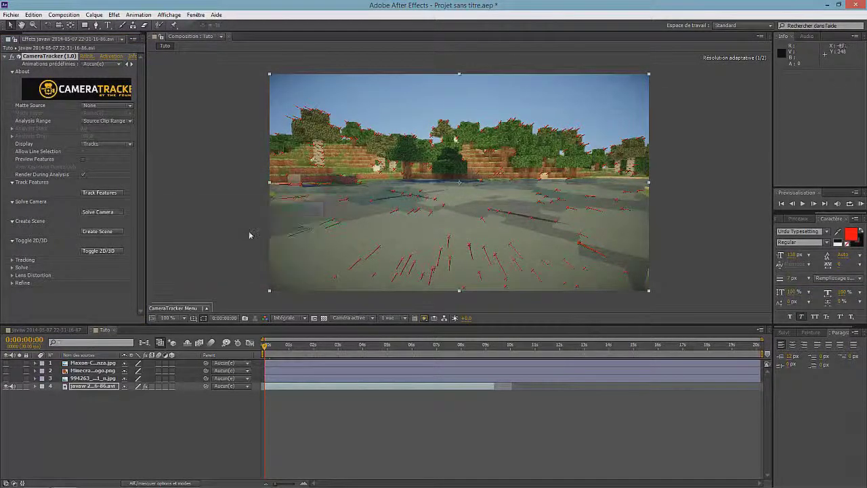
Create the CameraTracker camera and null layers and move them below the three logo layers.
left_click(106, 232)
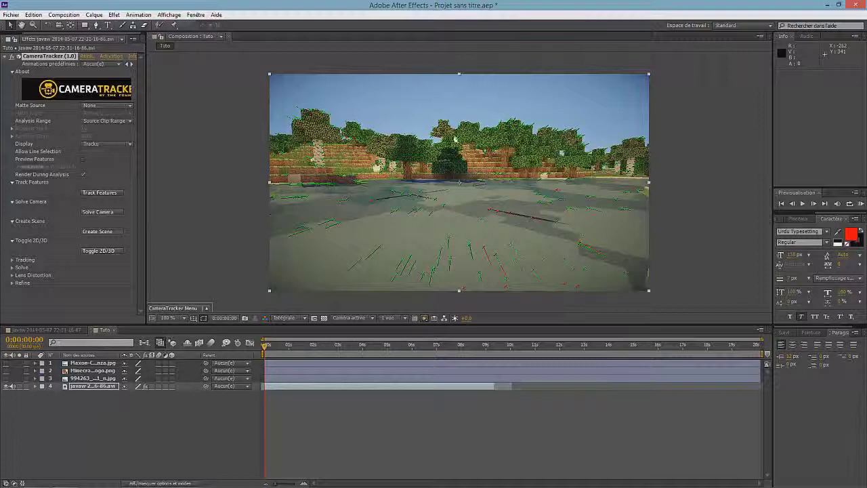
left_click(91, 372)
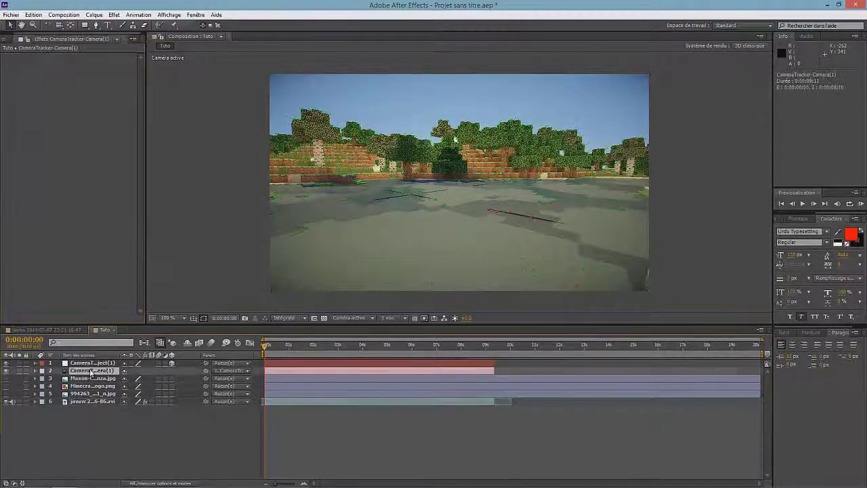
left_click(92, 363, "shift")
left_click_drag(91, 363, 90, 399)
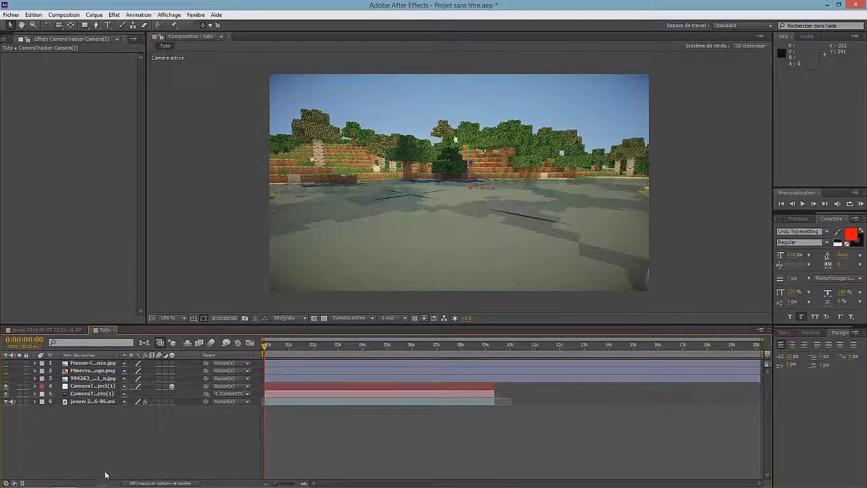
mouse_move(268, 346)
left_mouse_down()
mouse_move(371, 354)
mouse_move(191, 366)
left_mouse_up()
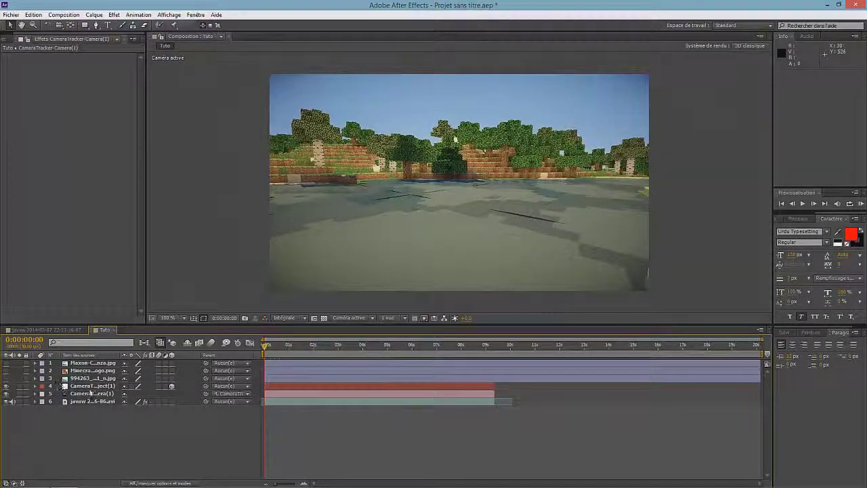
left_click(91, 386)
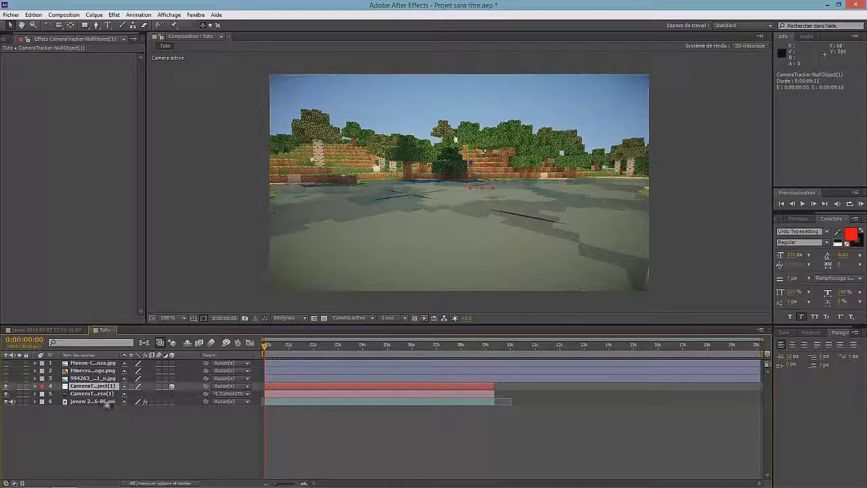
left_click(99, 402)
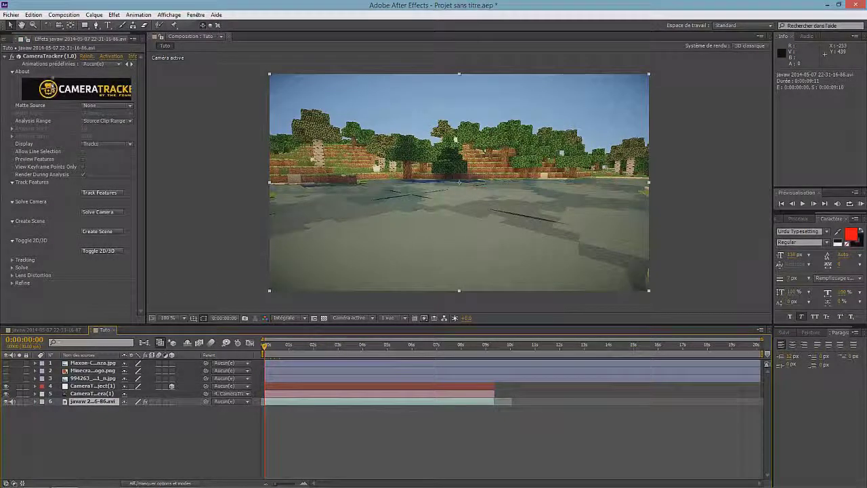
Show the track points and set the ground plane origin from a floor track.
left_click(53, 56)
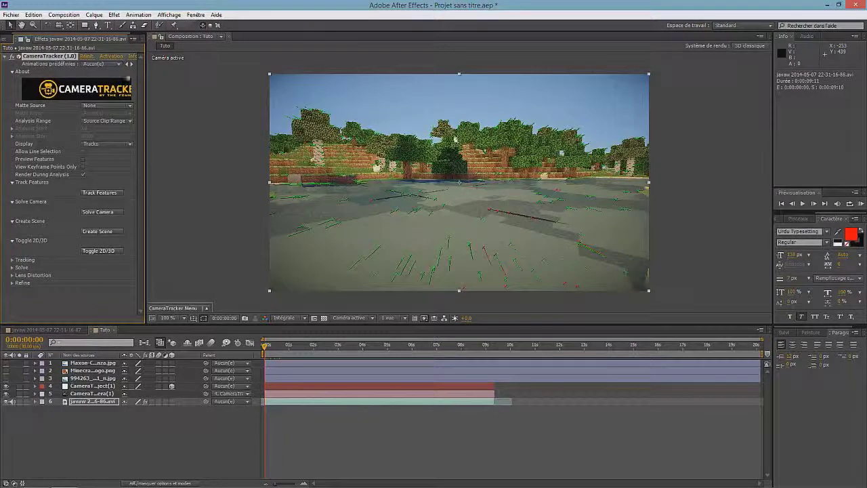
left_click(543, 201)
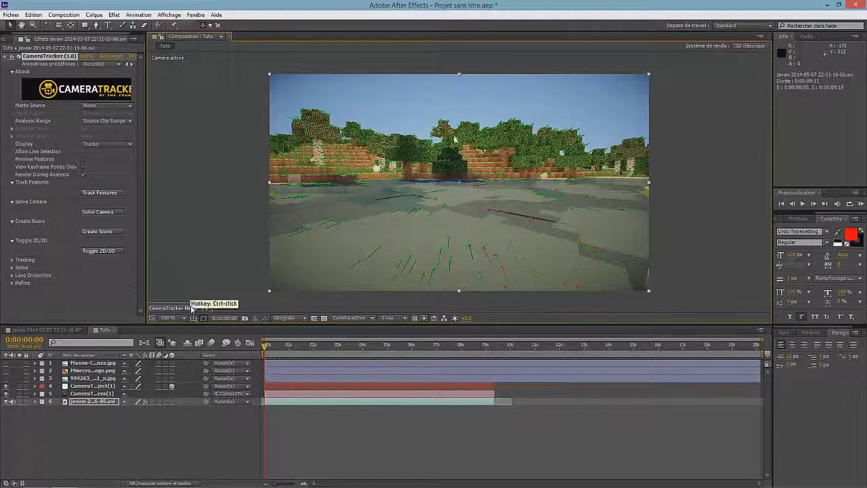
left_click(192, 309)
mouse_move(190, 292)
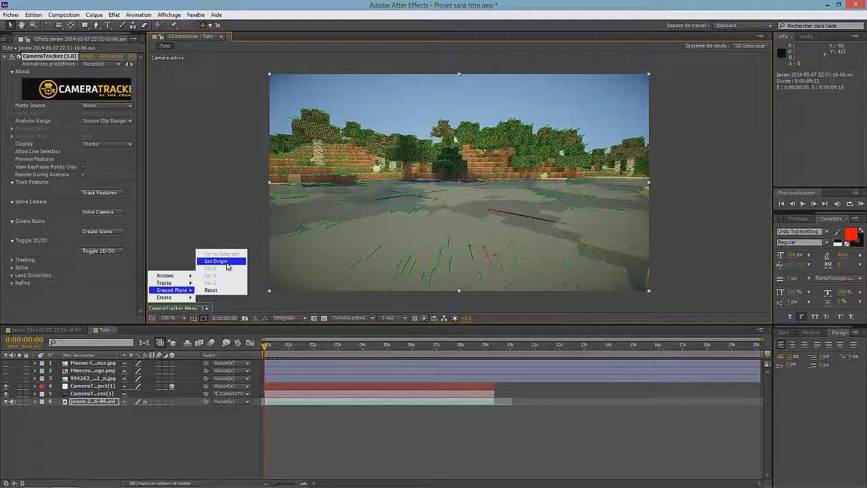
left_click(228, 266)
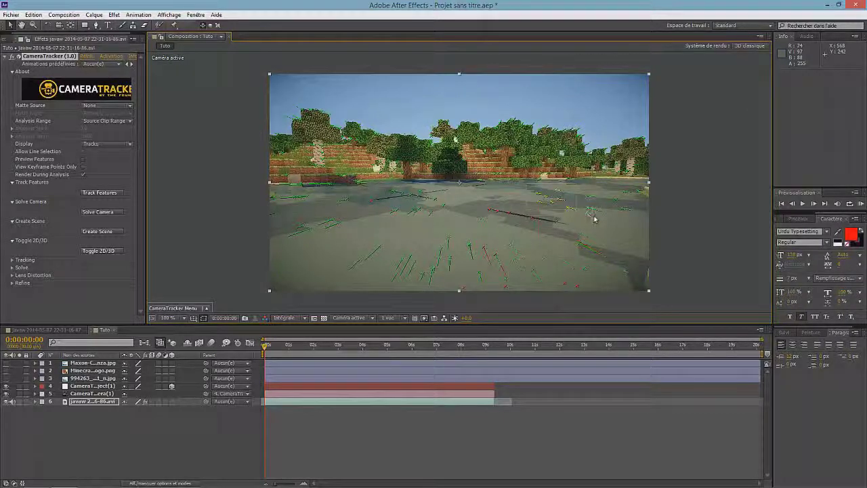
Align the ground plane to the selected floor tracks, then hide the track points.
left_click(193, 308)
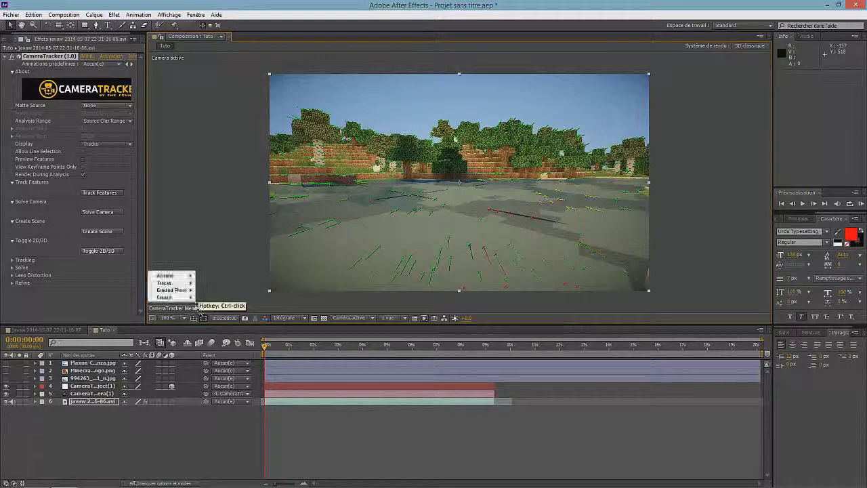
mouse_move(191, 291)
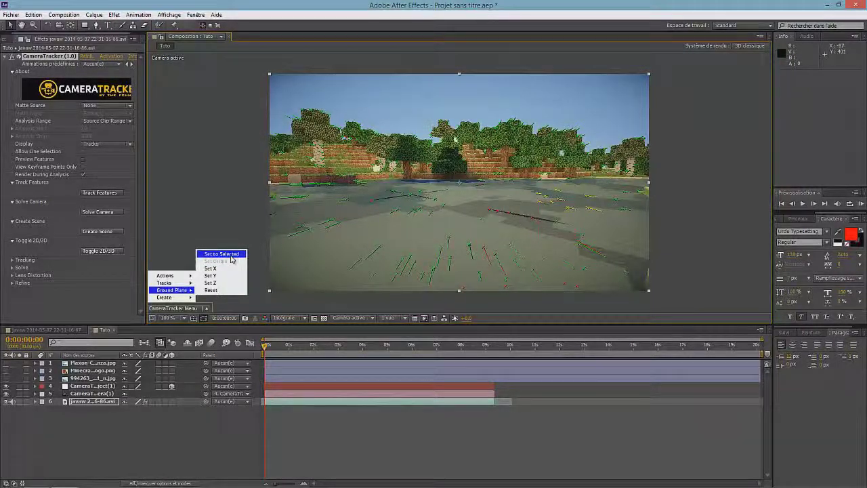
left_click(230, 256)
left_click(190, 428)
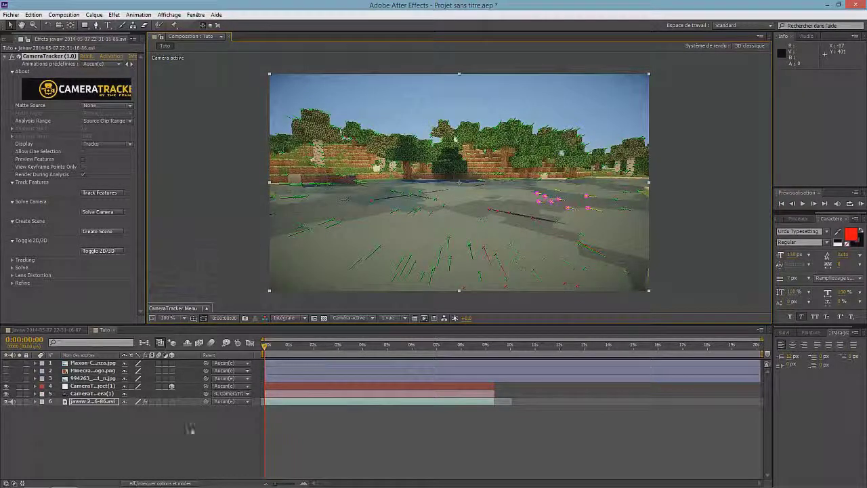
left_click(238, 430)
mouse_move(265, 344)
left_mouse_down()
mouse_move(251, 353)
mouse_move(459, 344)
mouse_move(265, 345)
left_mouse_up()
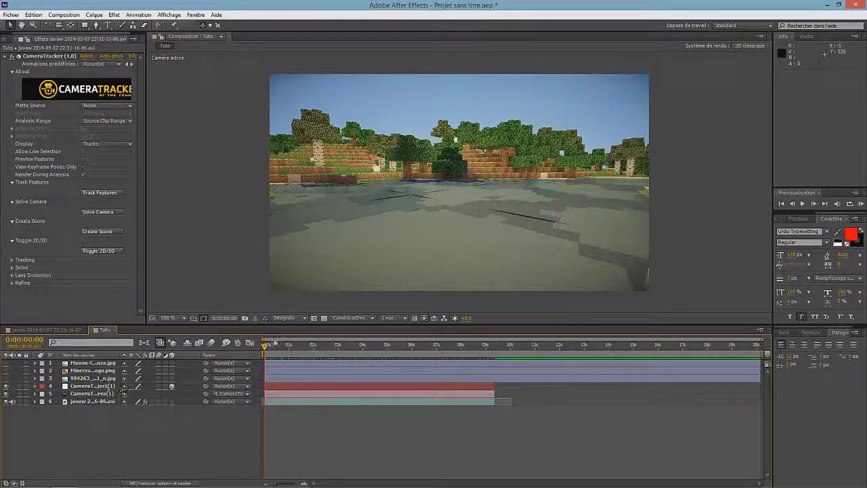
Preview the tracked clip, then select the third logo image layer.
key("space")
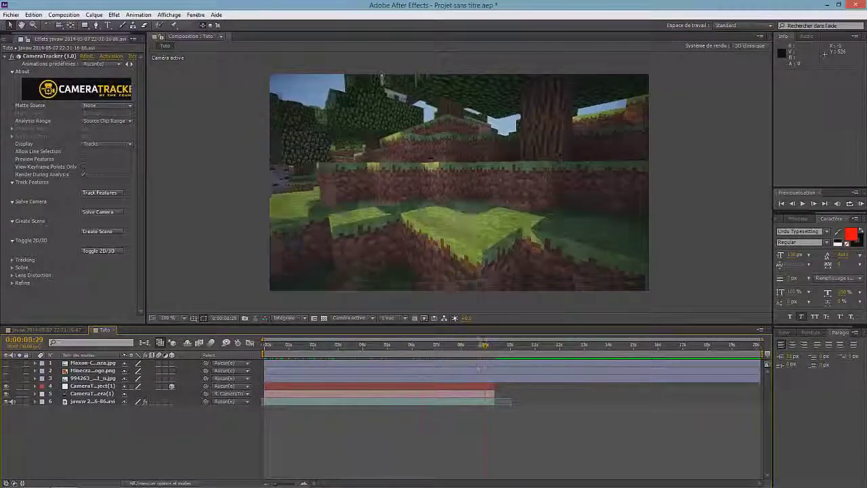
key("space")
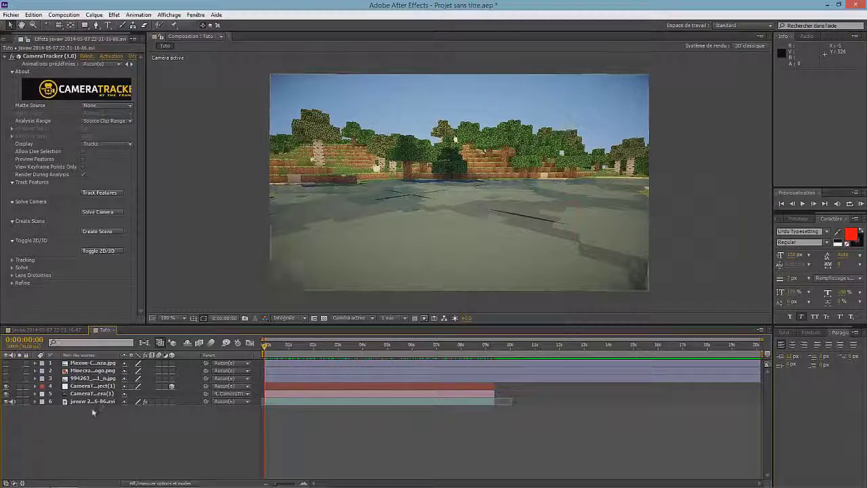
left_click(93, 378)
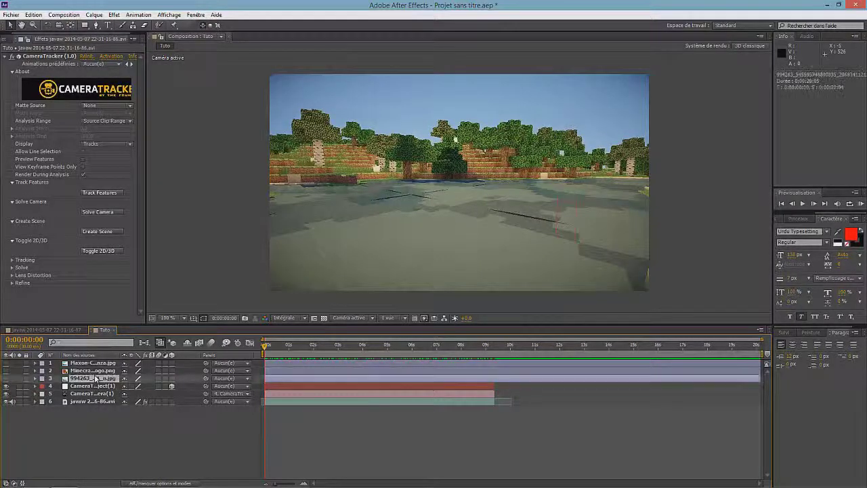
Make all three logo layers visible and shrink the Cinema 4D card to about 66% by 62%.
left_click(93, 372, "shift")
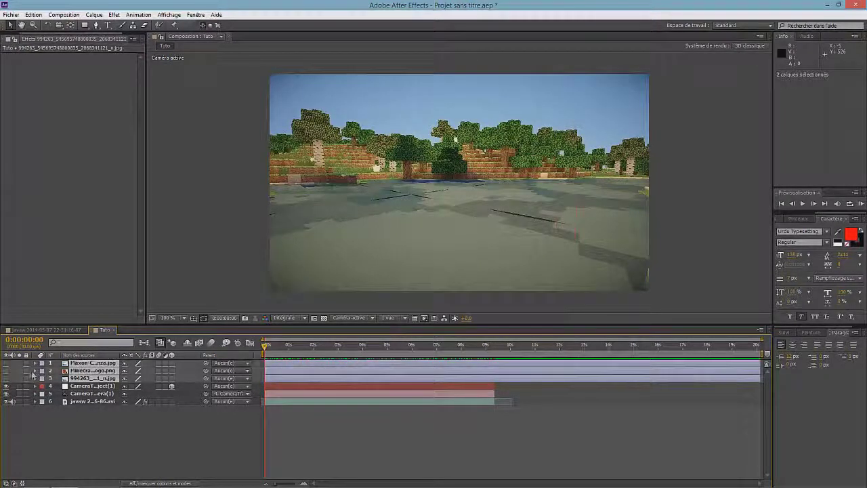
left_click_drag(6, 374, 8, 376)
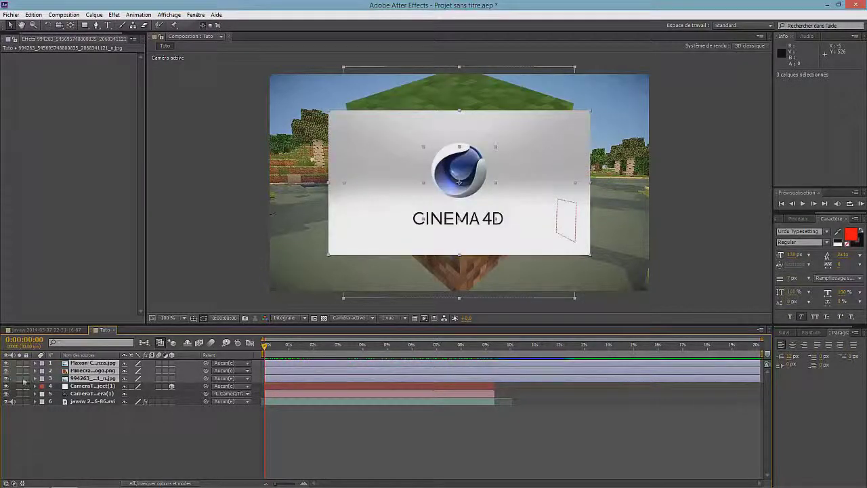
left_click(266, 349)
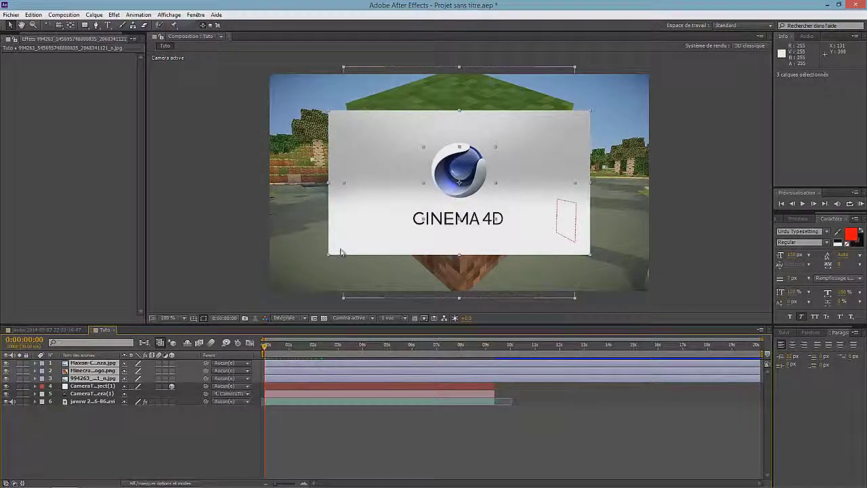
left_click_drag(341, 253, 364, 235)
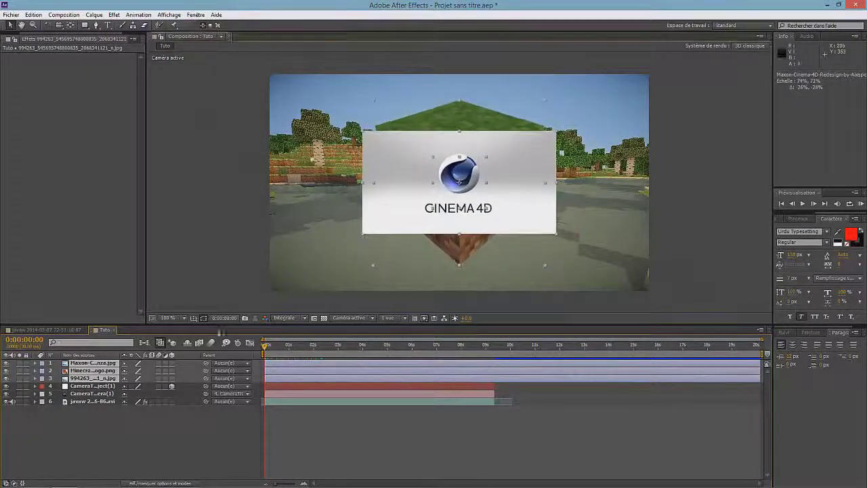
Move the Cinema 4D card up and right of centre and hide the grass-block layer.
left_click(128, 421)
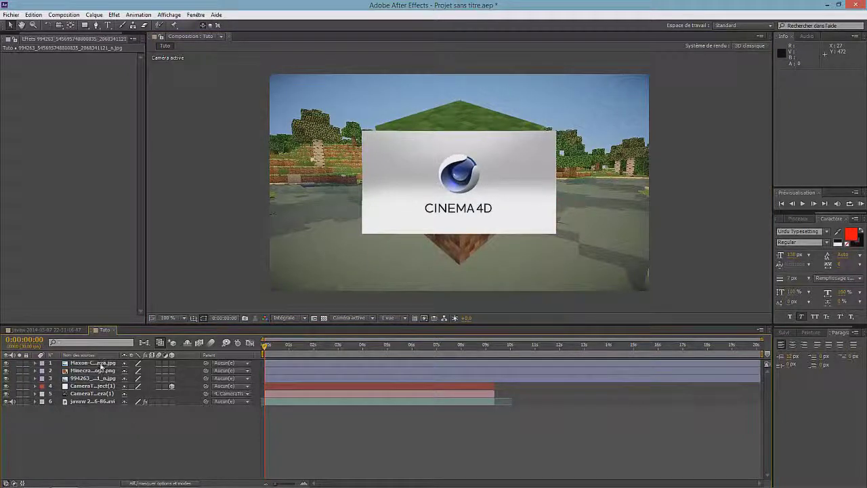
left_click(101, 365)
mouse_move(403, 221)
left_mouse_down()
mouse_move(531, 208)
mouse_move(427, 212)
mouse_move(423, 201)
left_mouse_up()
left_click(6, 371)
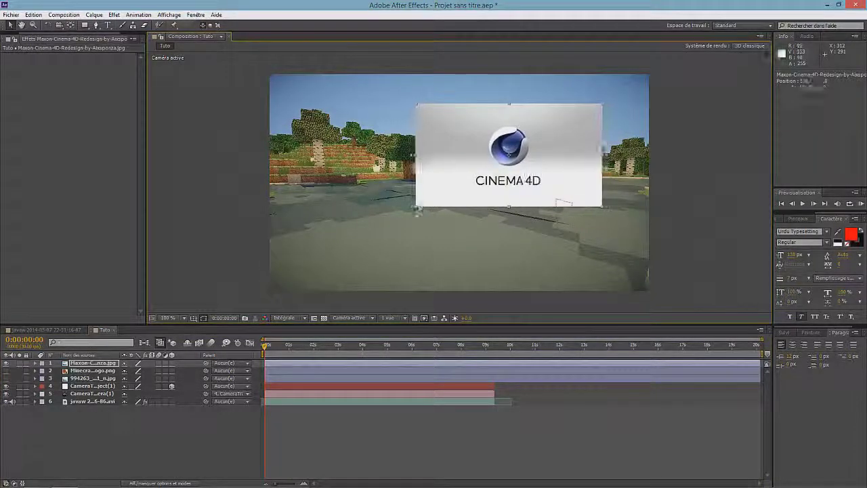
left_click(144, 469)
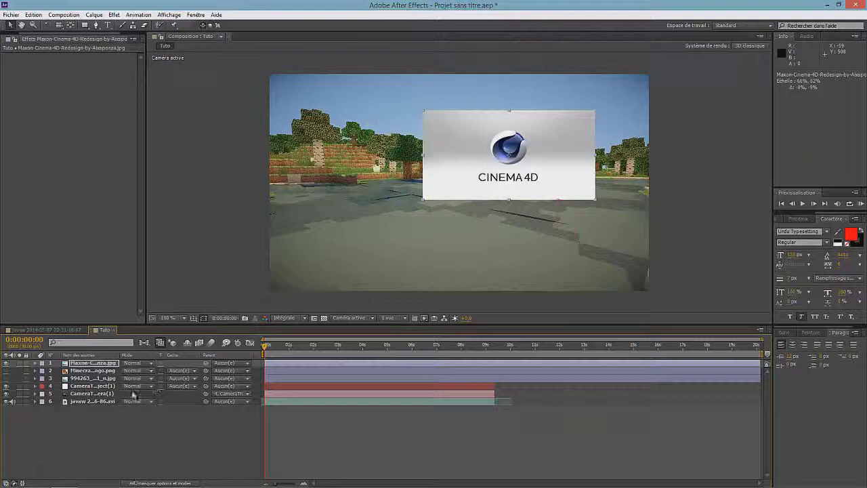
left_click(154, 484)
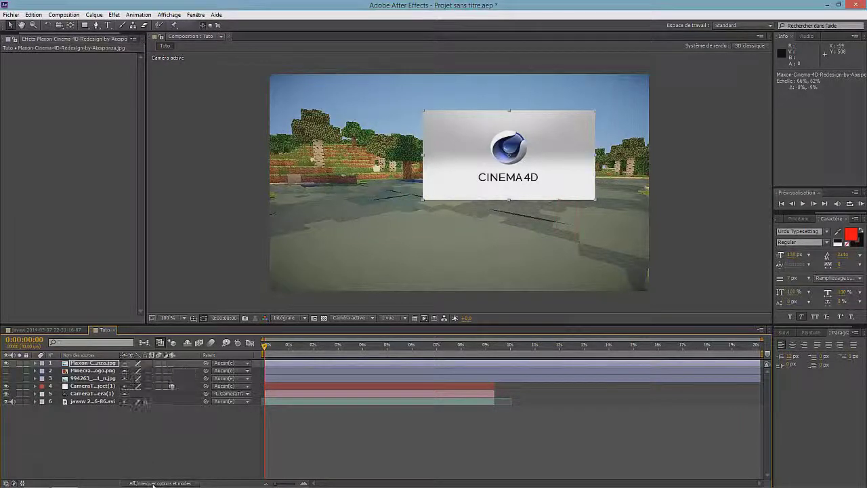
Make the Cinema 4D card a 3D layer, reposition it along X, and turn it around Y.
left_click(172, 363)
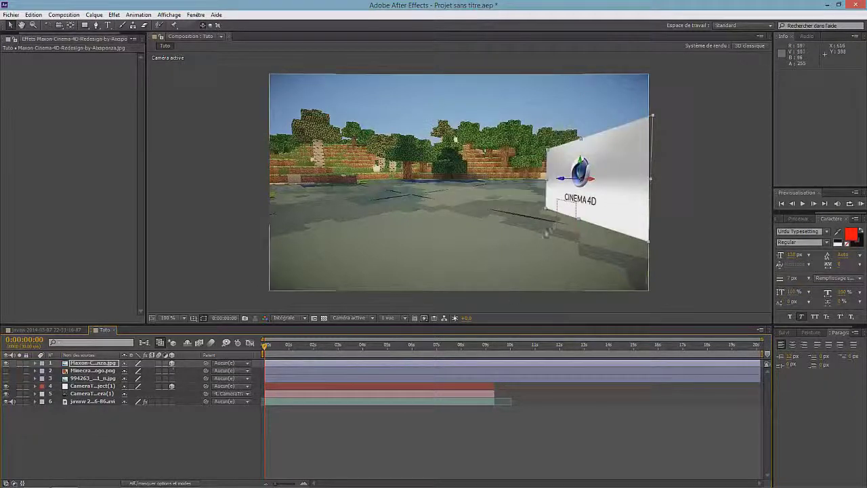
mouse_move(593, 180)
left_mouse_down()
mouse_move(539, 180)
mouse_move(605, 179)
mouse_move(552, 179)
mouse_move(597, 188)
left_mouse_up()
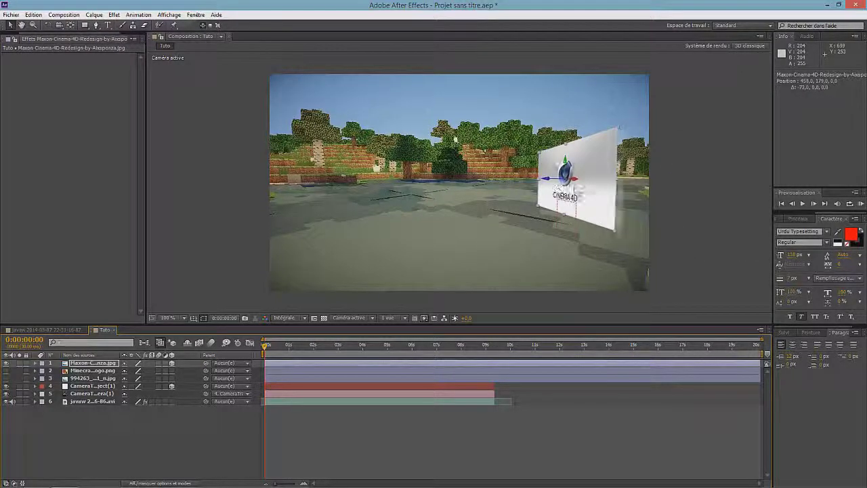
left_click_drag(596, 189, 644, 190)
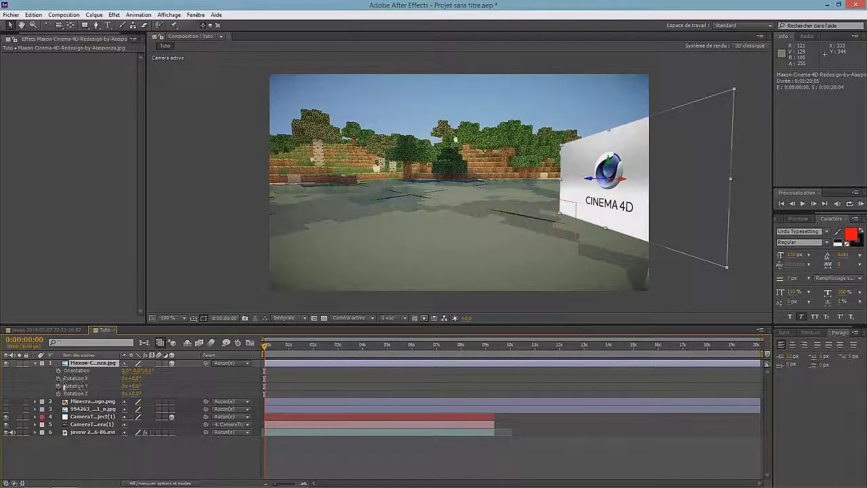
mouse_move(132, 386)
left_mouse_down()
mouse_move(109, 386)
mouse_move(135, 386)
left_mouse_up()
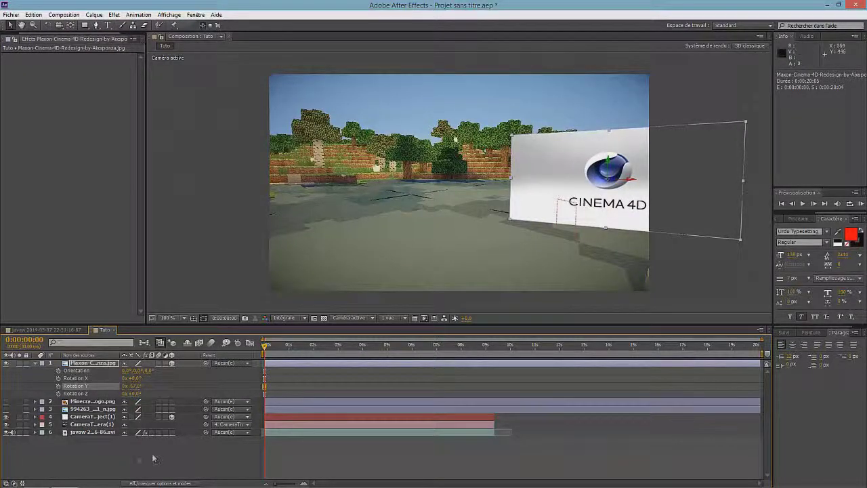
left_click(130, 464)
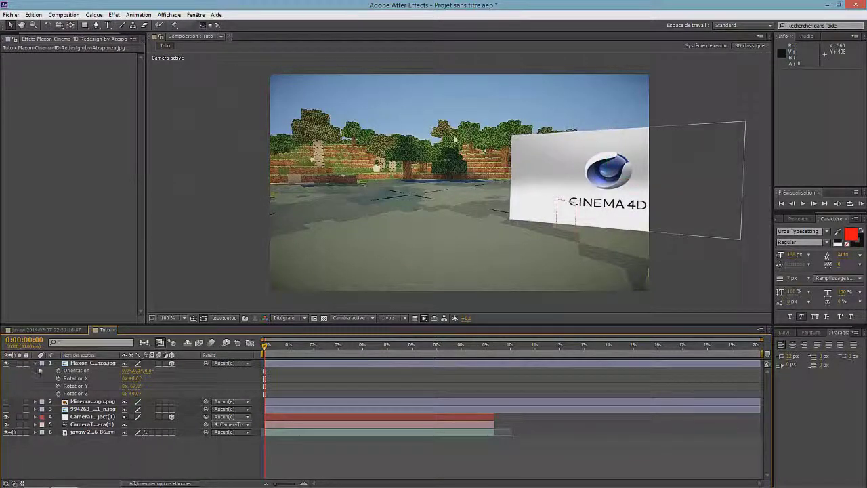
key("r")
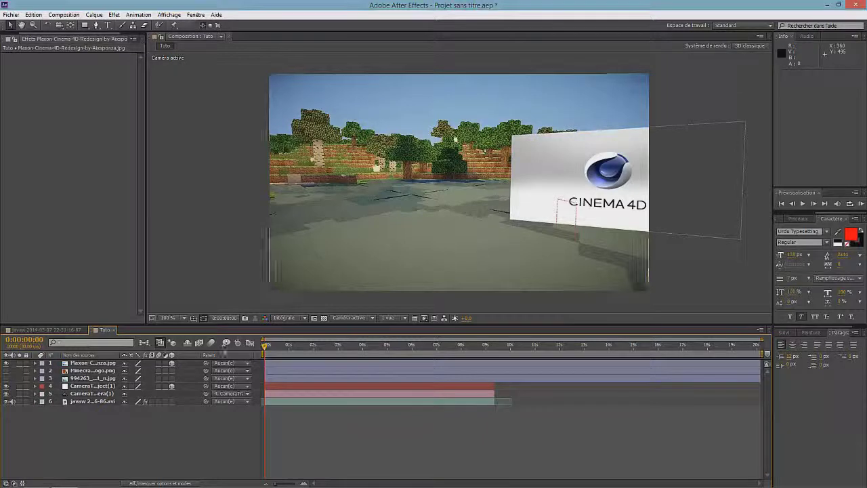
Preview the tracked shot to check the card, then return to frame 0.
left_click_drag(266, 348, 292, 347)
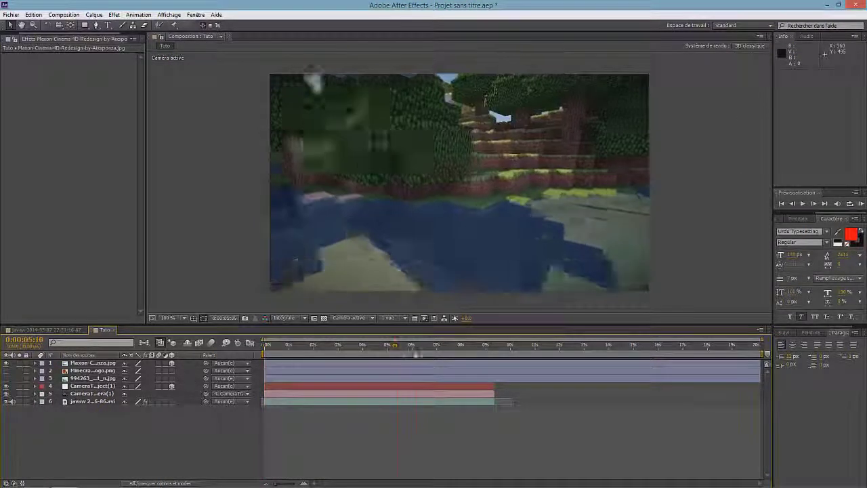
key("space")
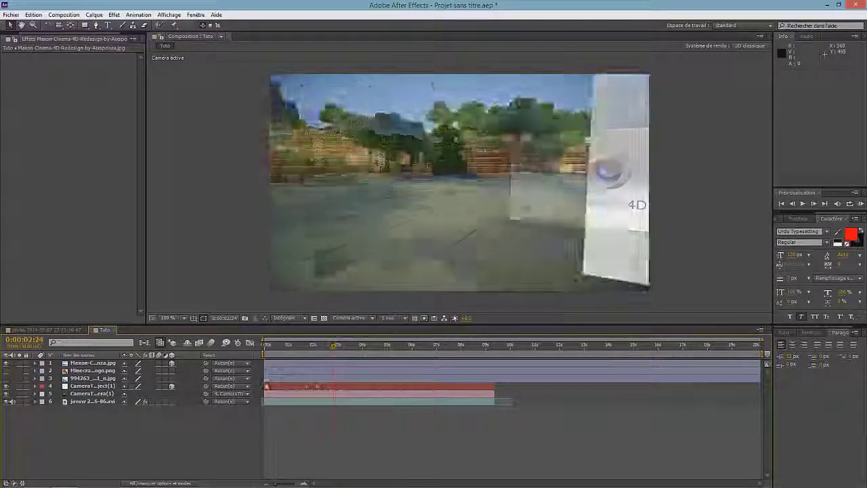
key("Home")
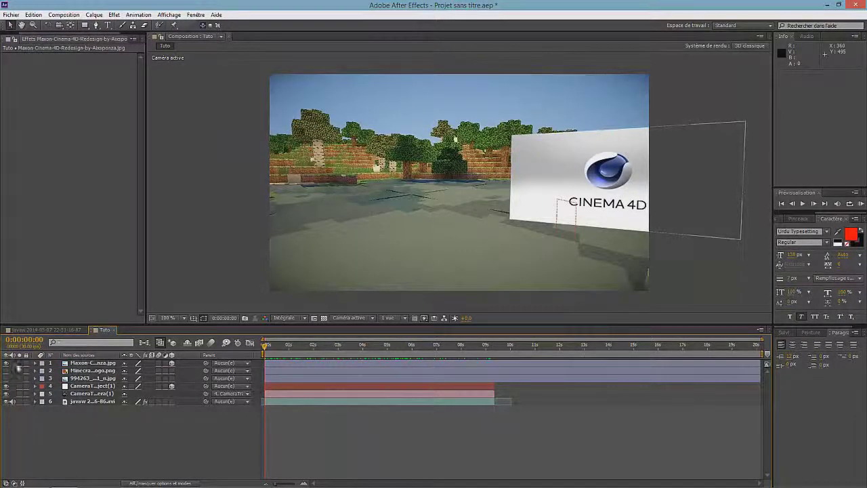
Show the Minecraft grass block, shrink it to about half size, move it left and make it 3D.
left_click(89, 372)
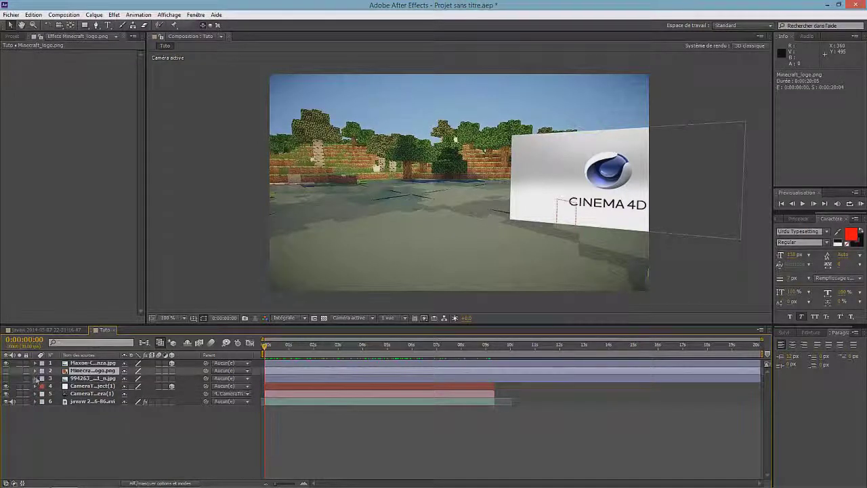
left_click(6, 371)
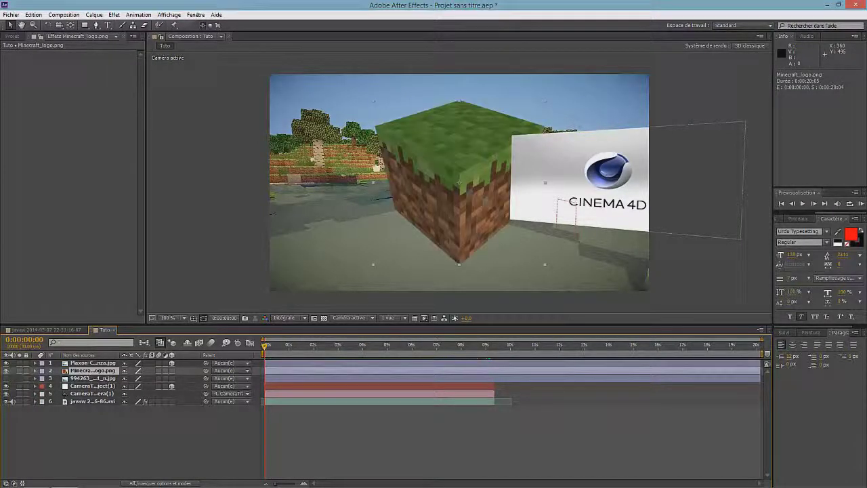
left_click_drag(374, 265, 407, 232)
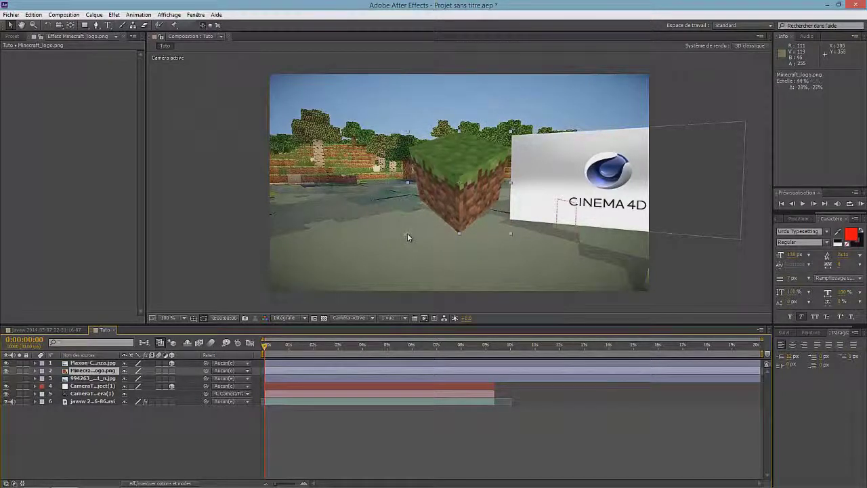
left_click_drag(407, 232, 283, 223)
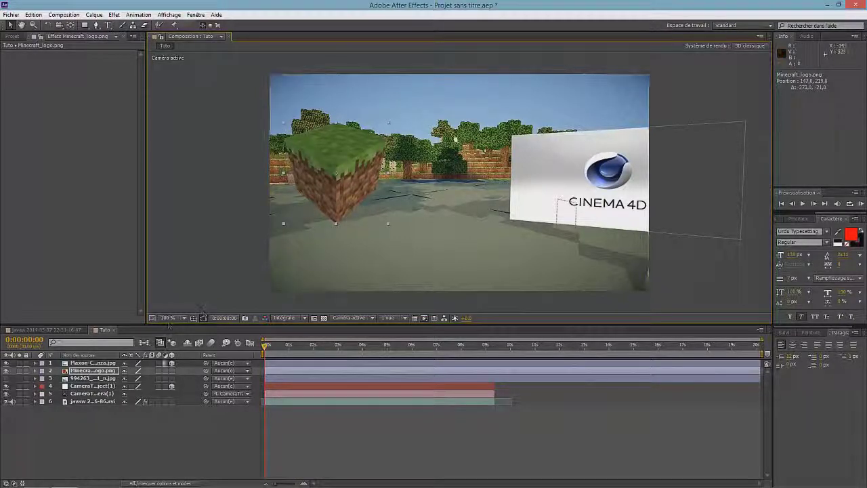
left_click(172, 371)
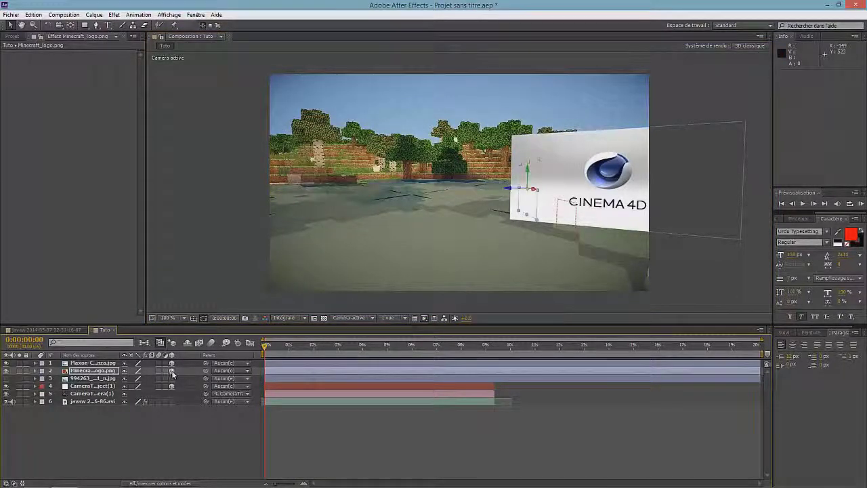
Push the grass-block card in depth to the scene's left and turn it on its Y axis.
left_click_drag(535, 192, 682, 197)
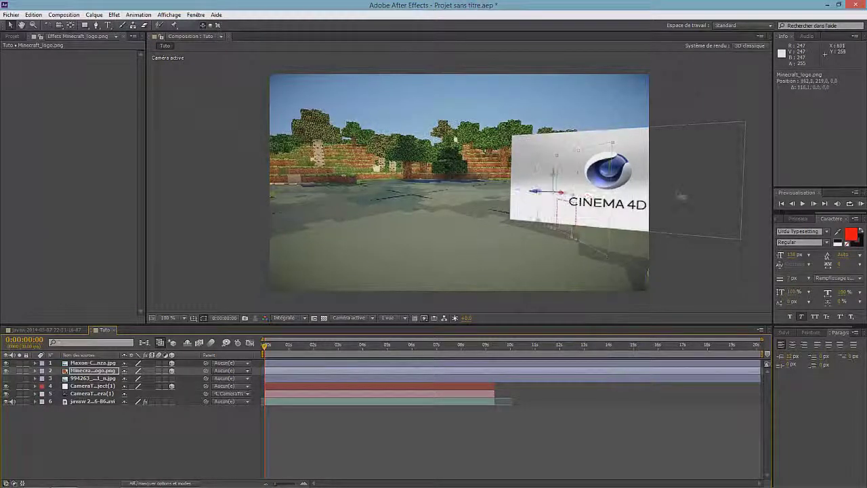
mouse_move(555, 192)
left_mouse_down()
mouse_move(250, 189)
mouse_move(345, 191)
left_mouse_up()
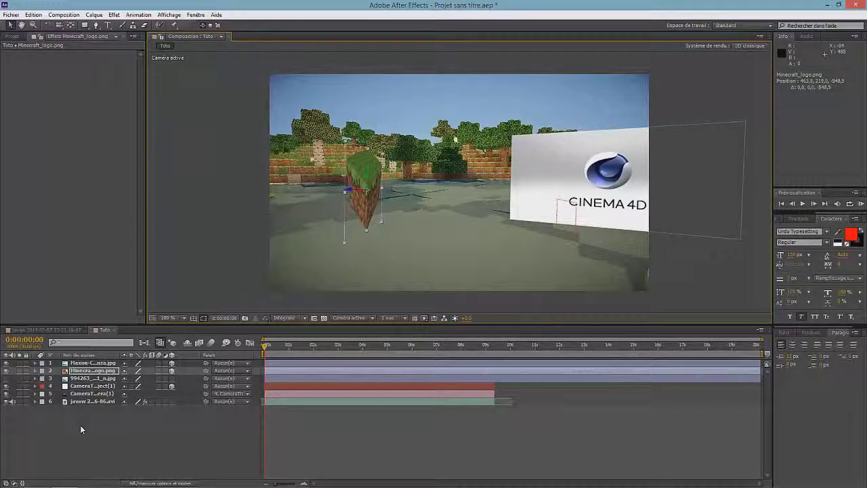
key("r")
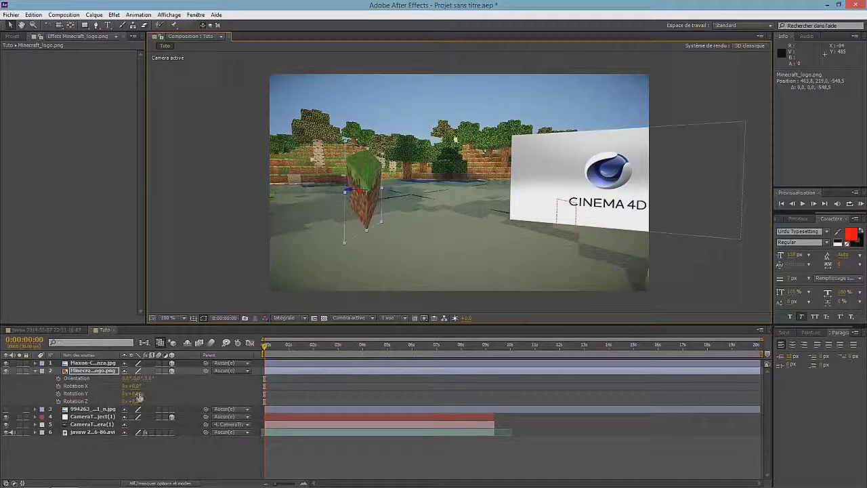
left_click_drag(138, 398, 197, 398)
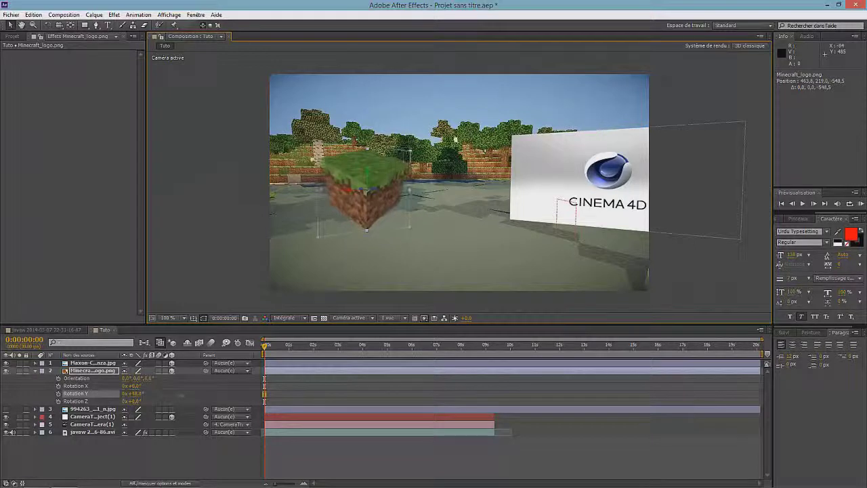
left_click_drag(135, 393, 82, 394)
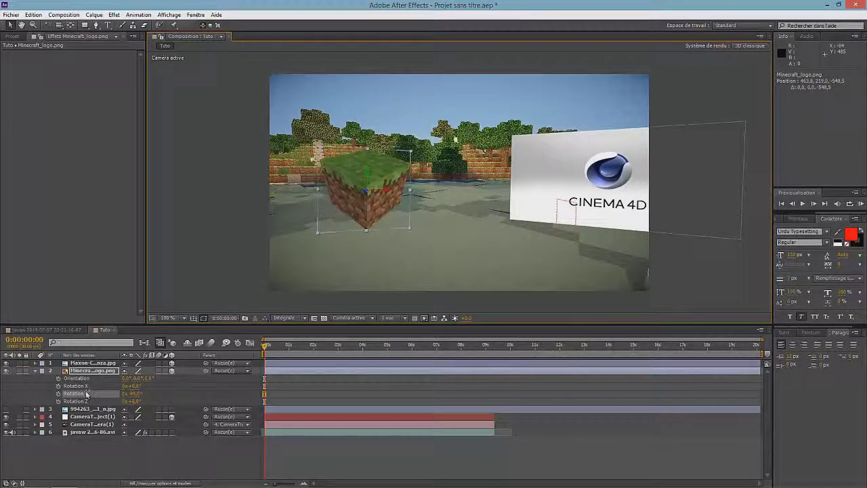
left_click(95, 456)
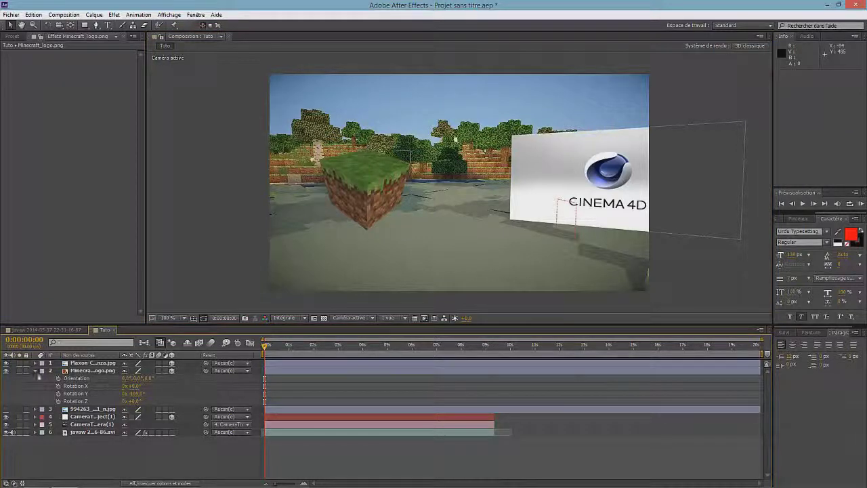
left_click(36, 374)
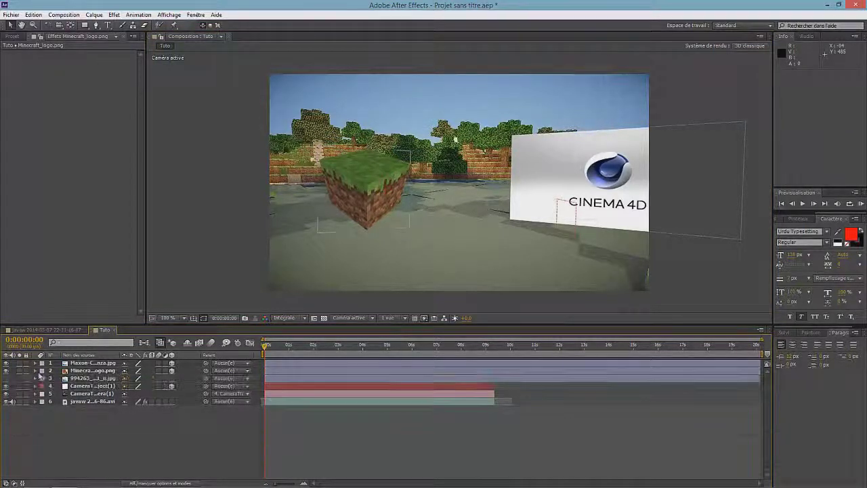
left_click(54, 379)
Show the Vegas Pro image as a 3D card and raise it into place beside CINEMA 4D.
left_click(6, 379)
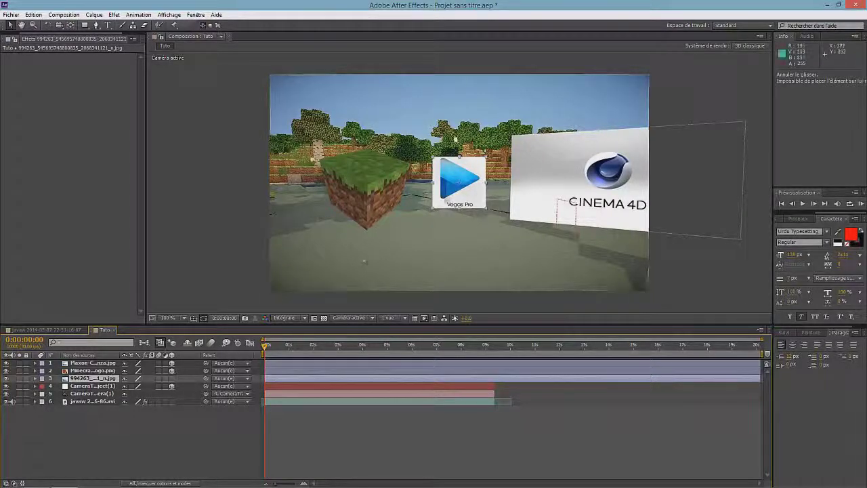
left_click(172, 378)
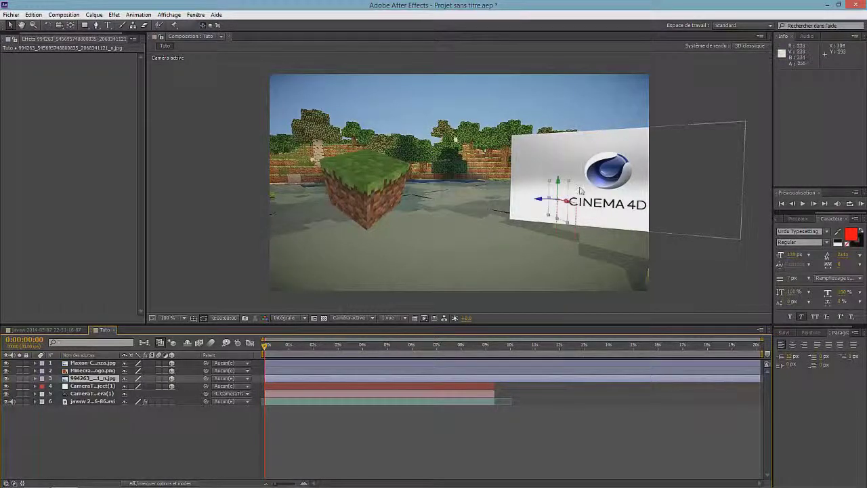
mouse_move(571, 207)
left_mouse_down()
mouse_move(546, 182)
mouse_move(532, 202)
left_mouse_up()
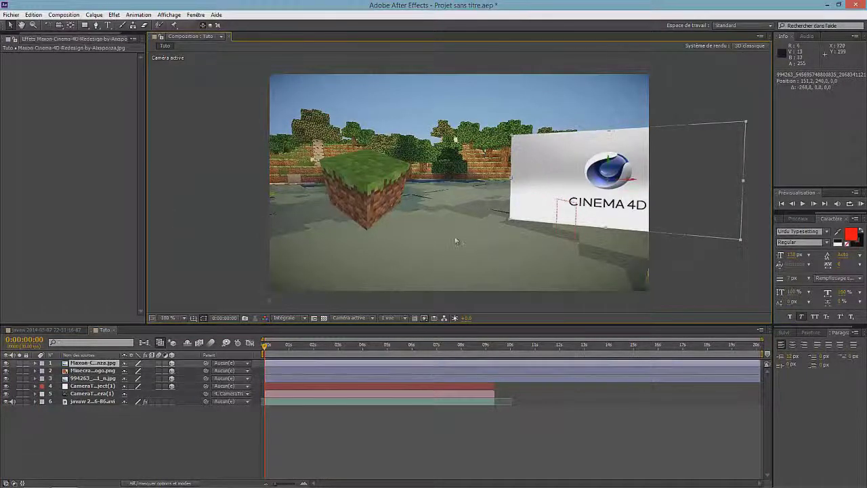
left_click(100, 381)
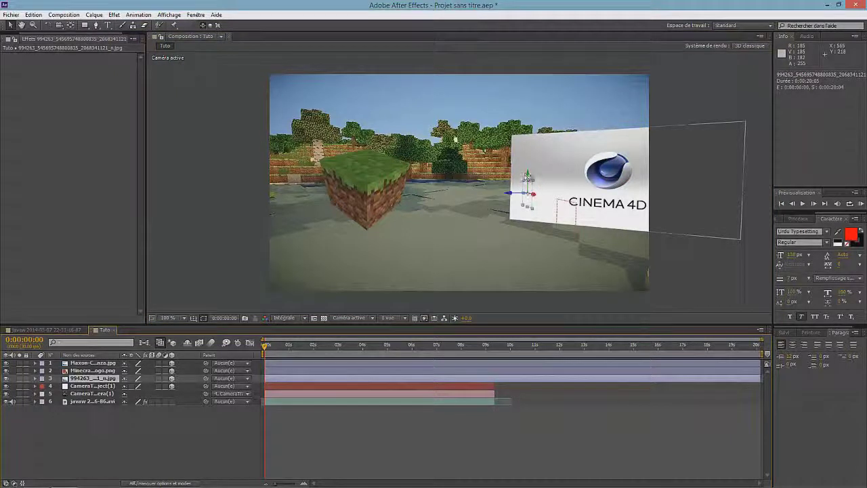
left_click_drag(535, 196, 541, 165)
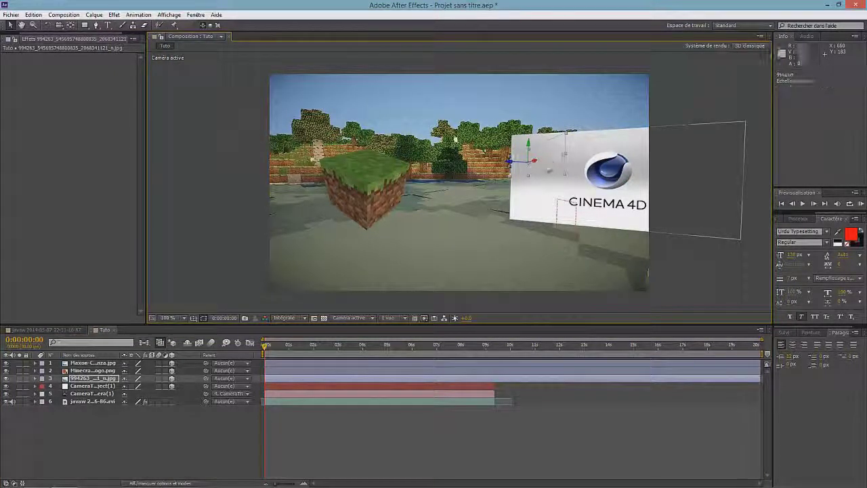
mouse_move(526, 160)
left_mouse_down()
mouse_move(534, 159)
mouse_move(479, 162)
mouse_move(486, 154)
left_mouse_up()
Rotate the Vegas Pro card to -58° on Y.
key("r")
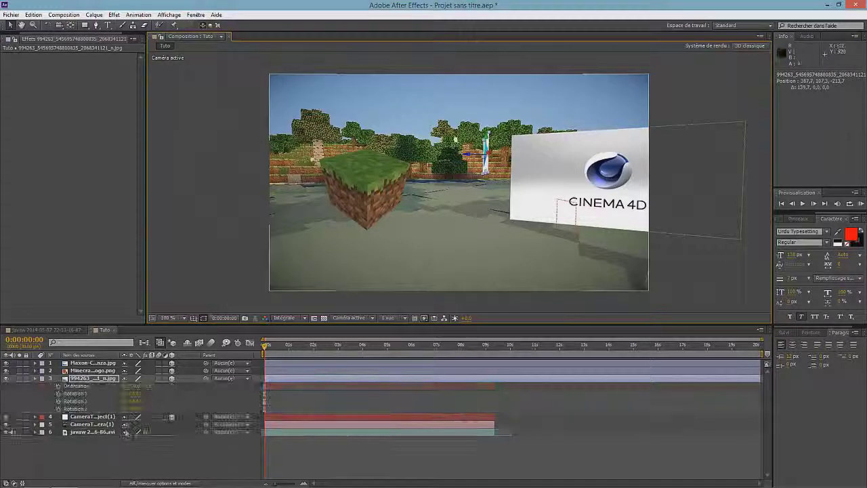
left_click_drag(131, 401, 99, 399)
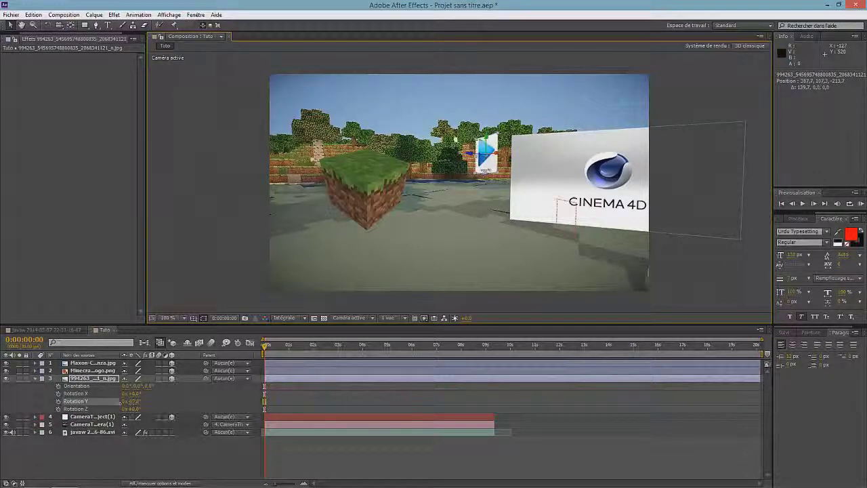
left_click(132, 471)
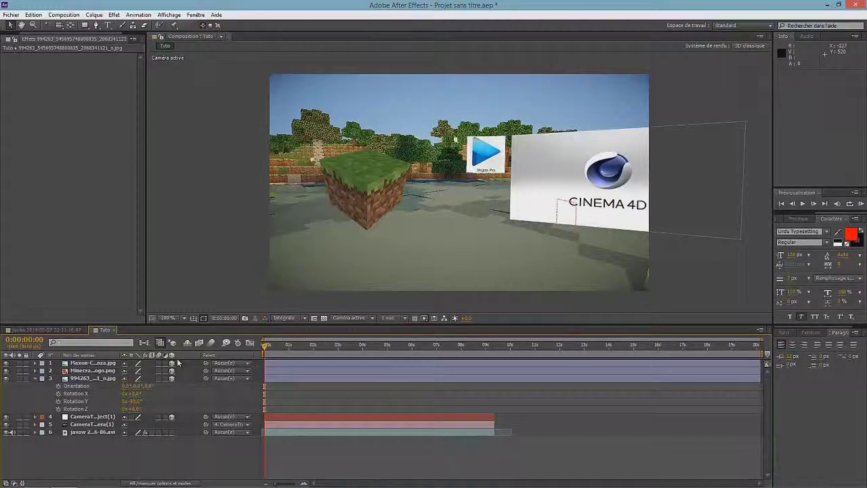
Scrub the Tuto composition and RAM-preview it to check the three tracked logo cards.
key("r")
left_click_drag(272, 347, 469, 346)
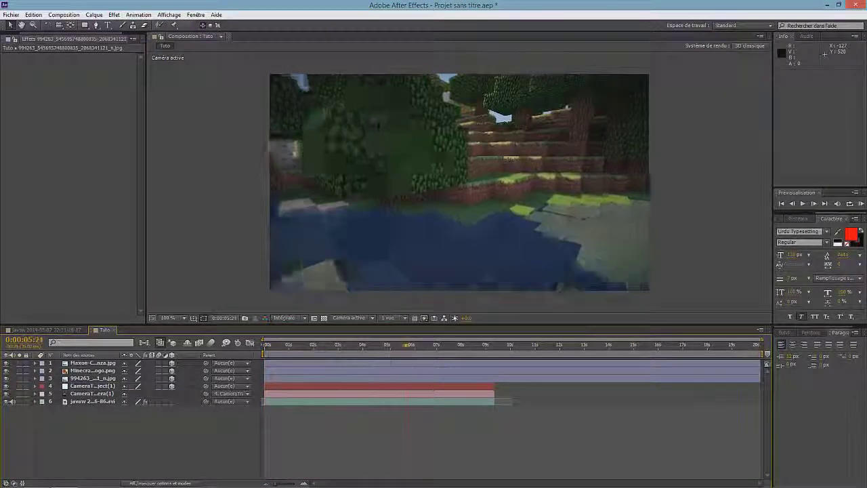
key("KP_0")
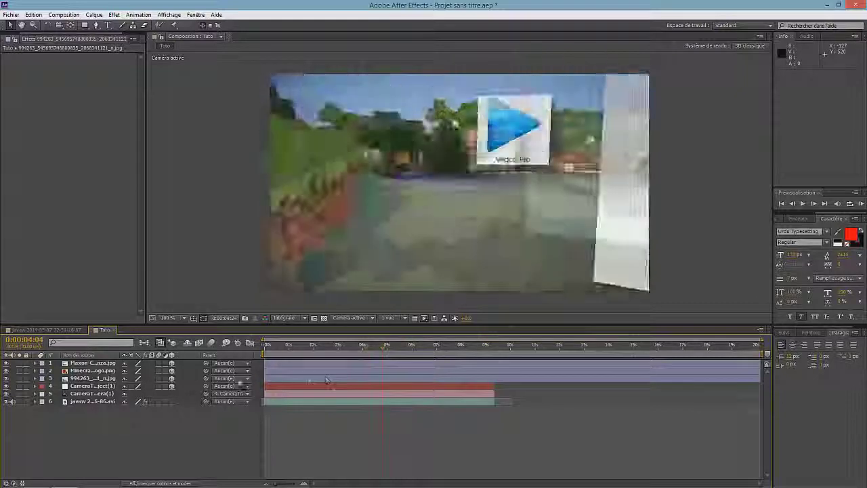